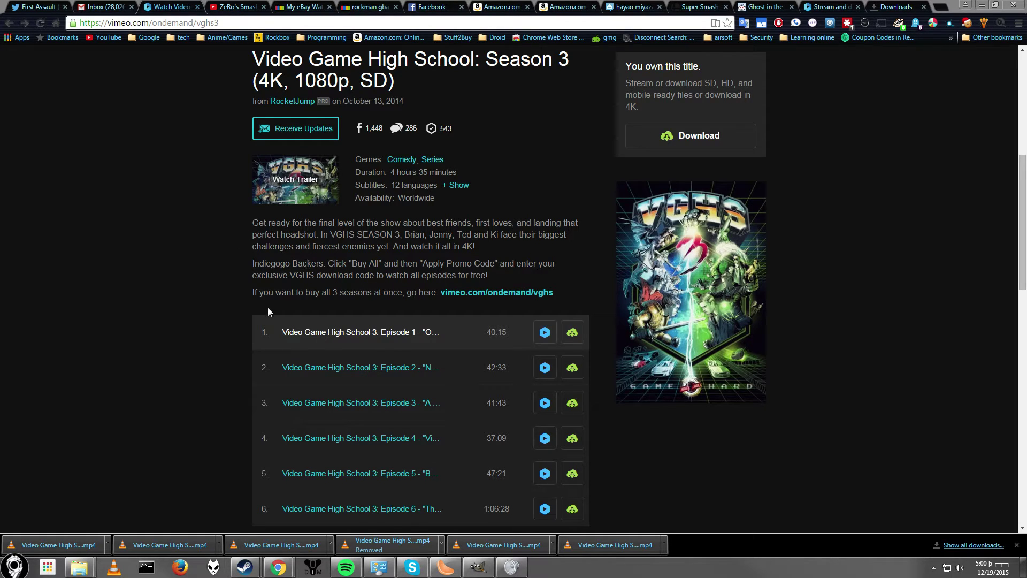
# Step: Scroll through the six Video Game High School Season 3 episodes on the Vimeo page
pyautogui.scroll(3, 477, 213)
pyautogui.scroll(-2, 541, 203)
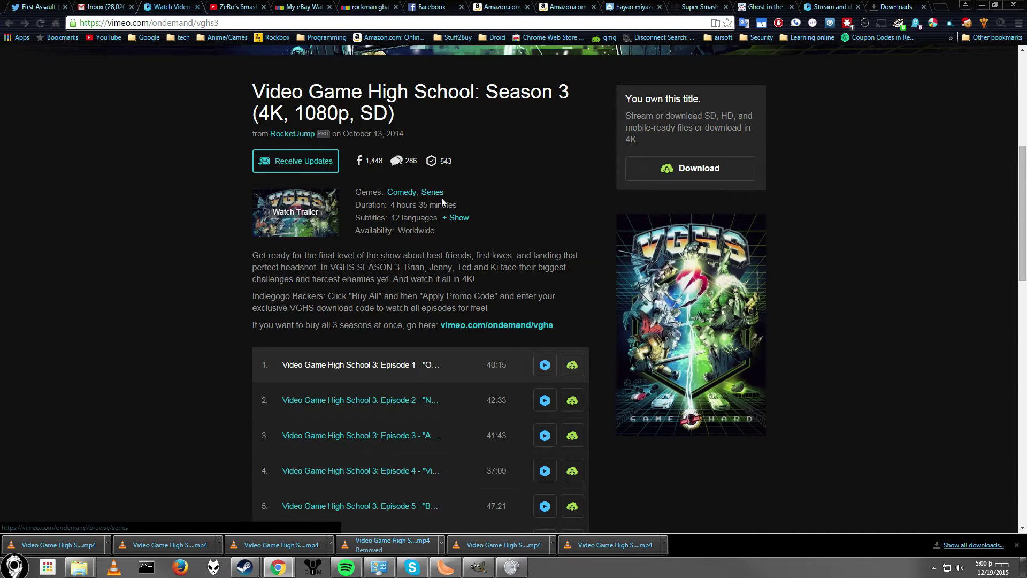
pyautogui.scroll(3, 432, 196)
pyautogui.scroll(-3, 571, 153)
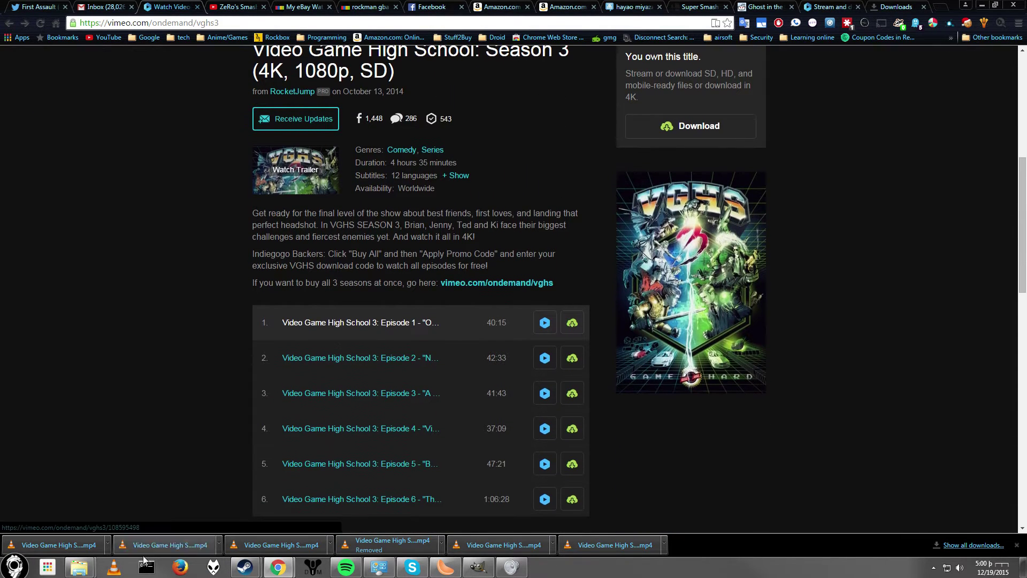
pyautogui.moveTo(97, 573)
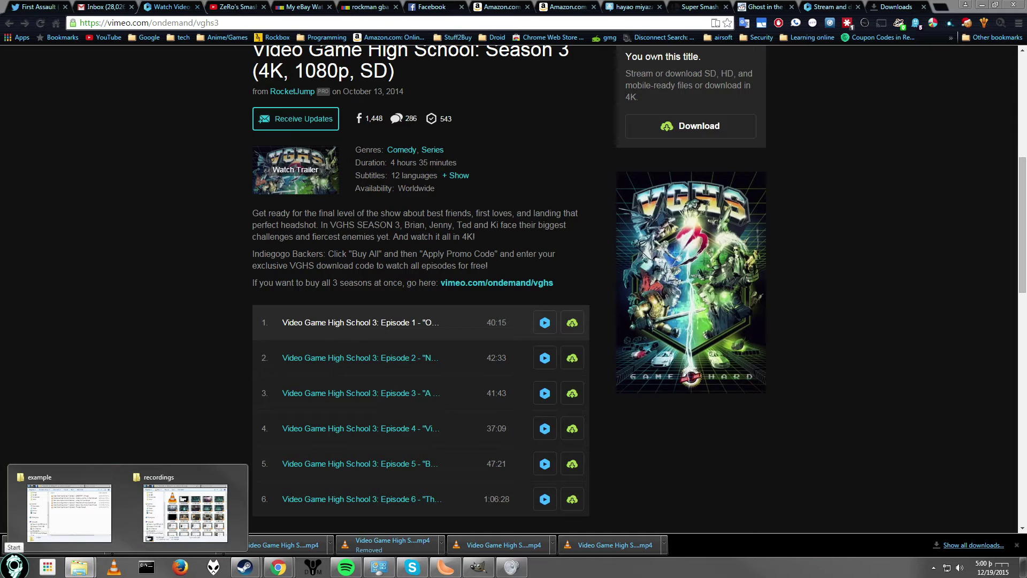
# Step: Launch multiAVCHD 4.1 from the Start menu and dismiss the donation message
pyautogui.click(14, 568)
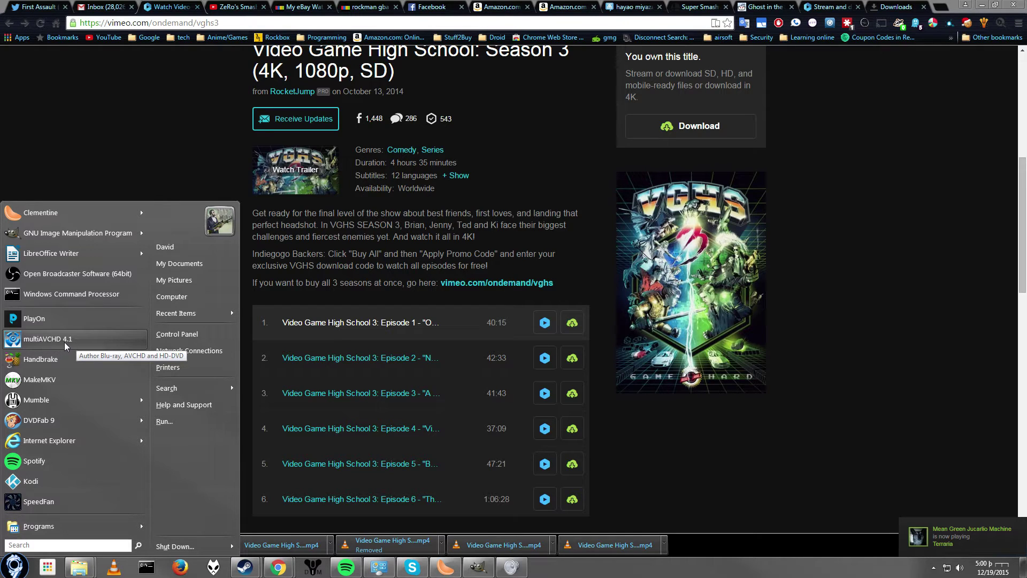
pyautogui.click(64, 342)
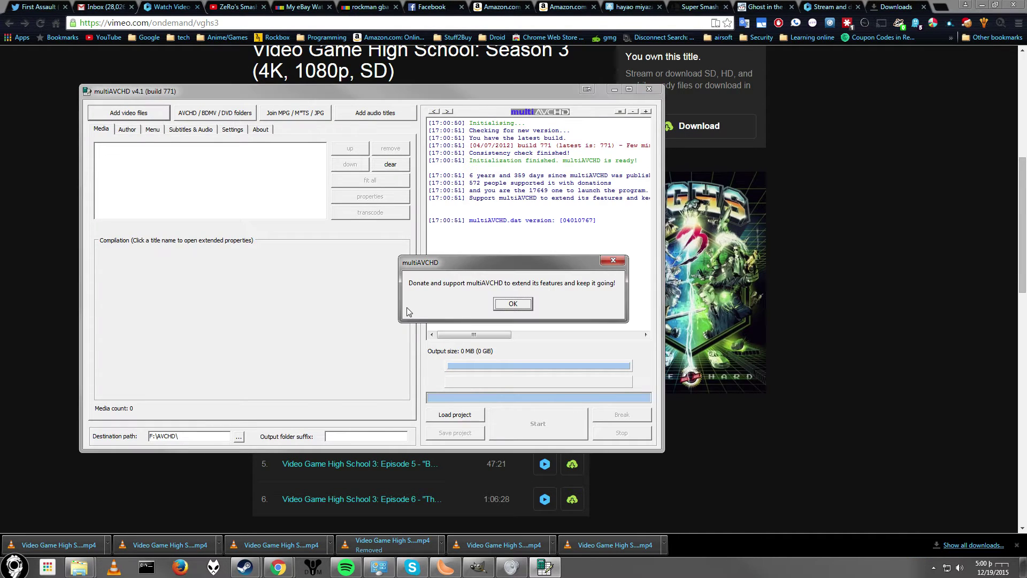
pyautogui.click(512, 303)
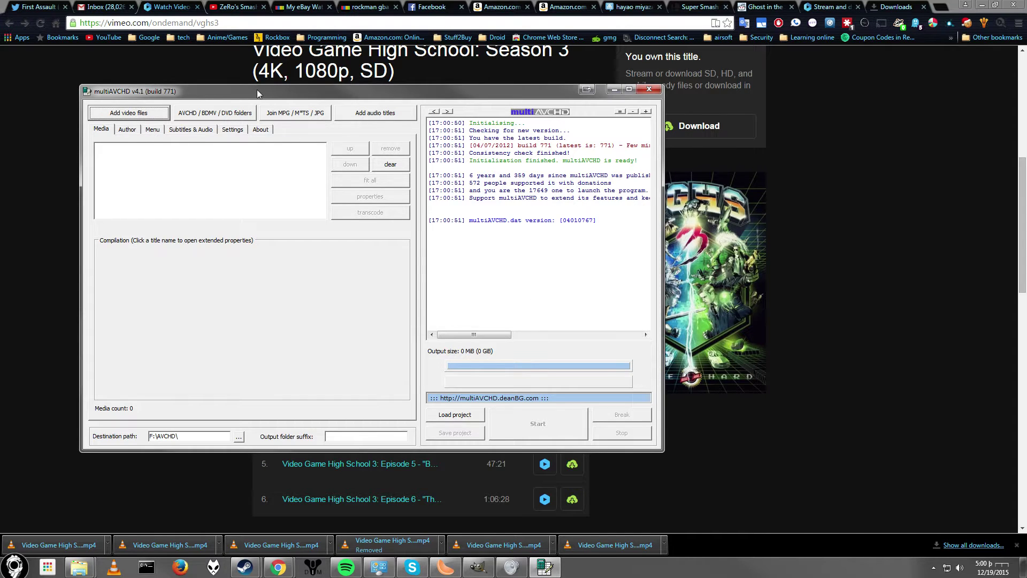
pyautogui.moveTo(259, 95); pyautogui.dragTo(287, 105)
# Step: Add all six Video Game High School 3 episode files to the compilation
pyautogui.click(188, 125)
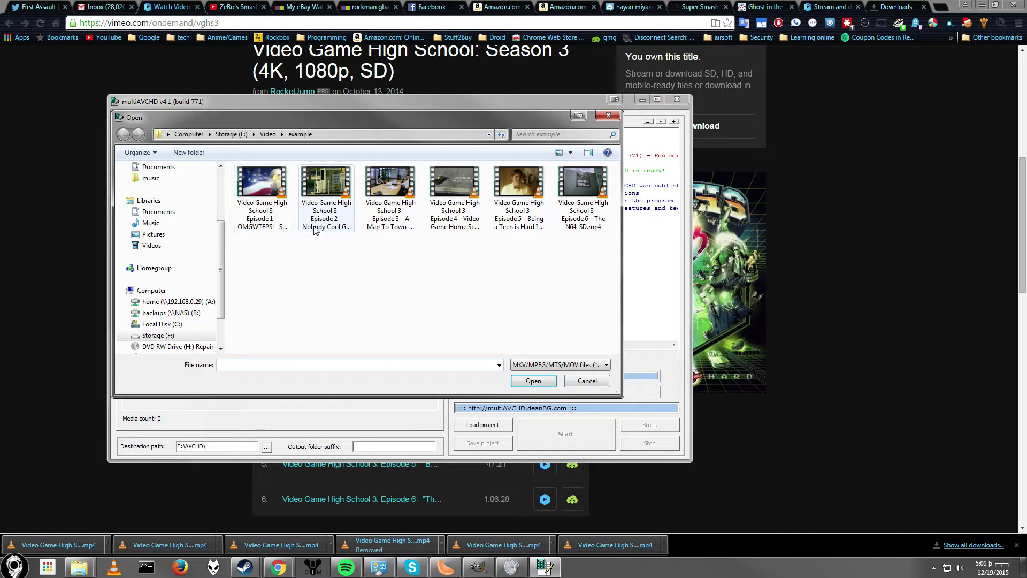
pyautogui.click(269, 198)
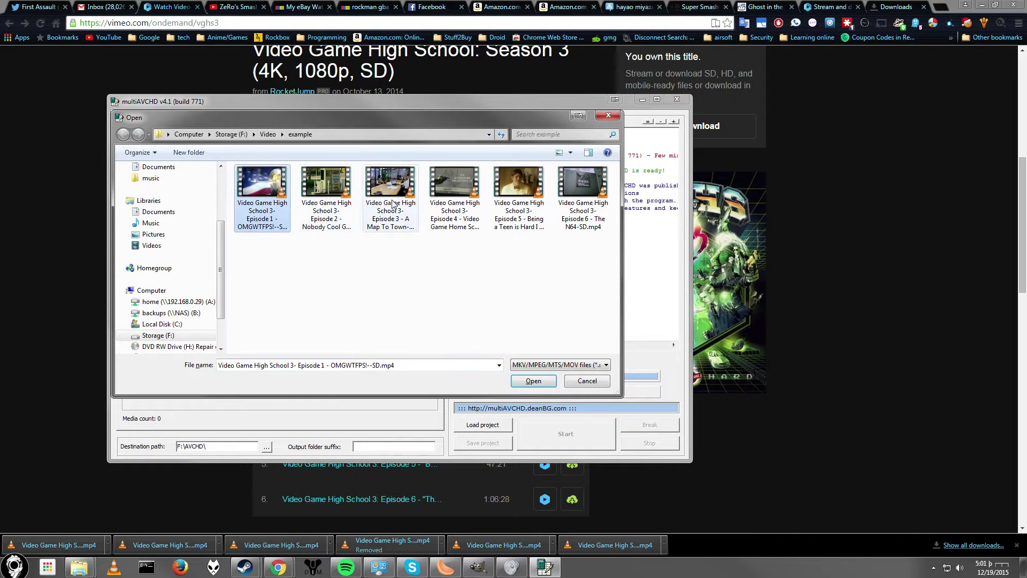
pyautogui.keyDown('shift'); pyautogui.click(587, 192); pyautogui.keyUp('shift')
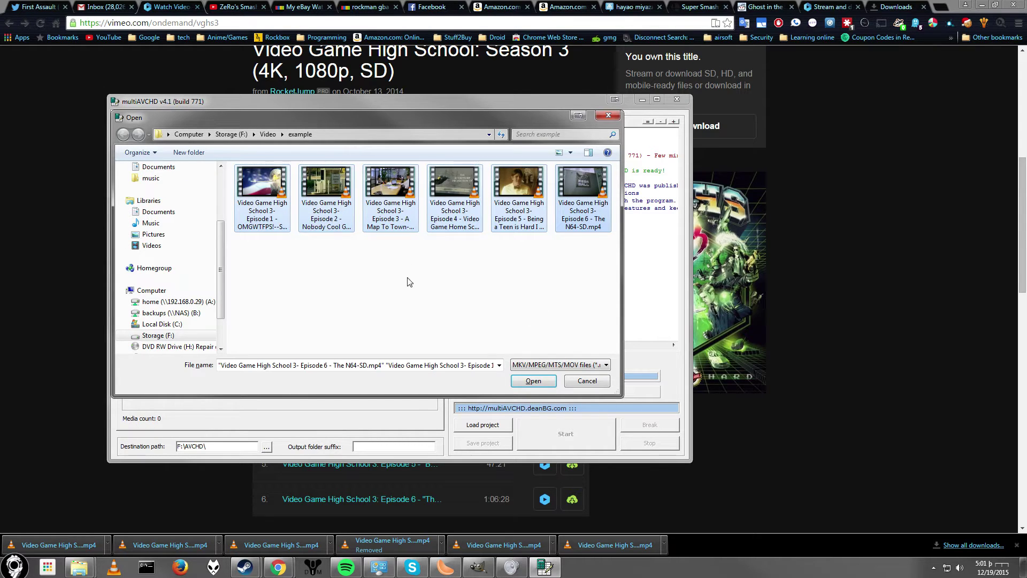
pyautogui.click(534, 382)
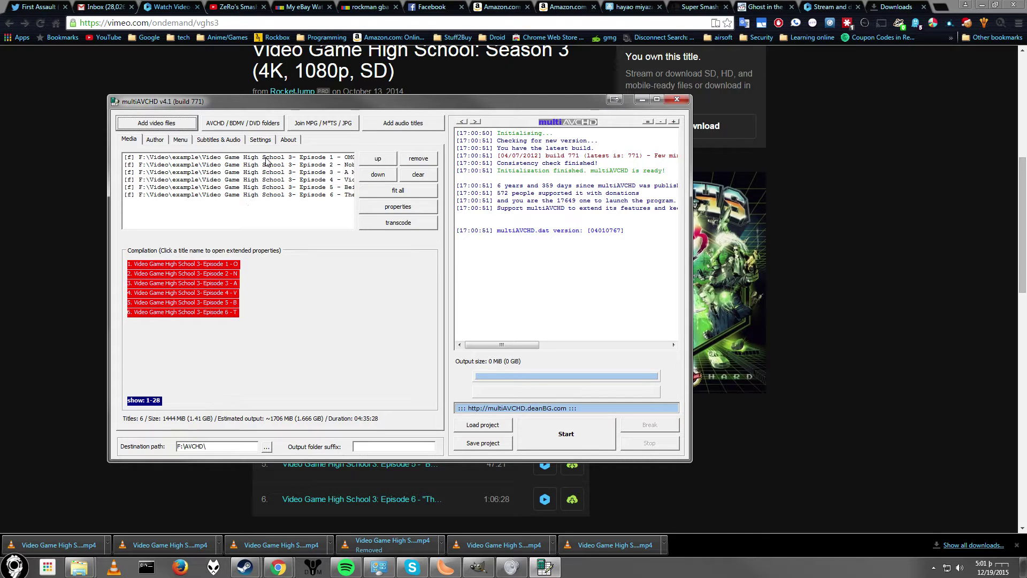
pyautogui.click(204, 264)
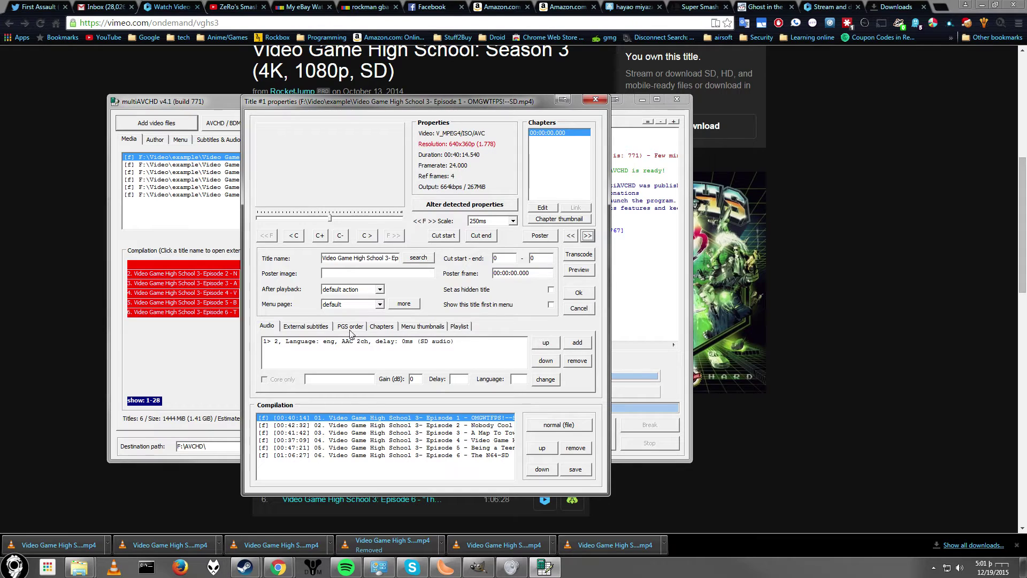
pyautogui.click(313, 327)
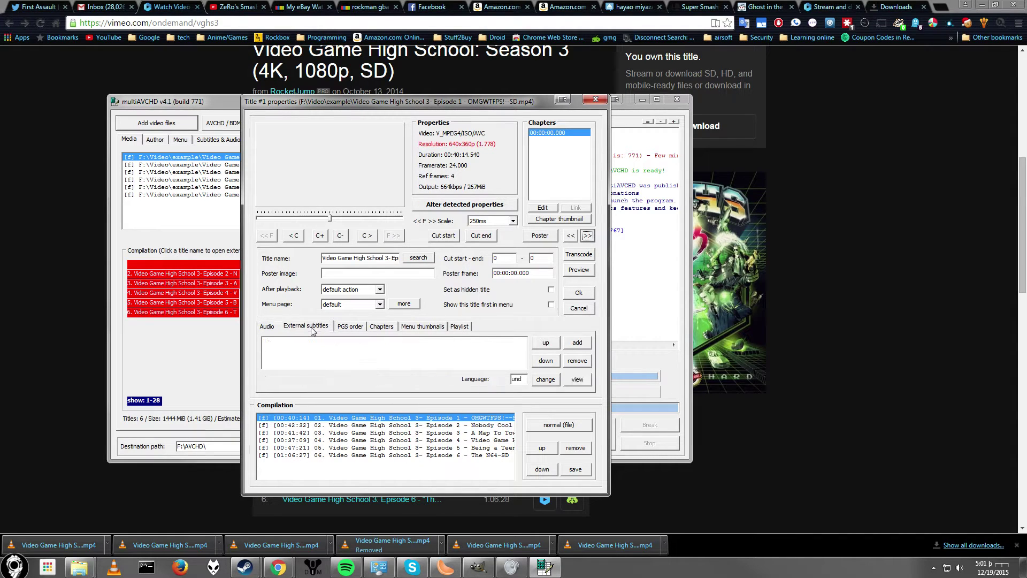
pyautogui.click(579, 342)
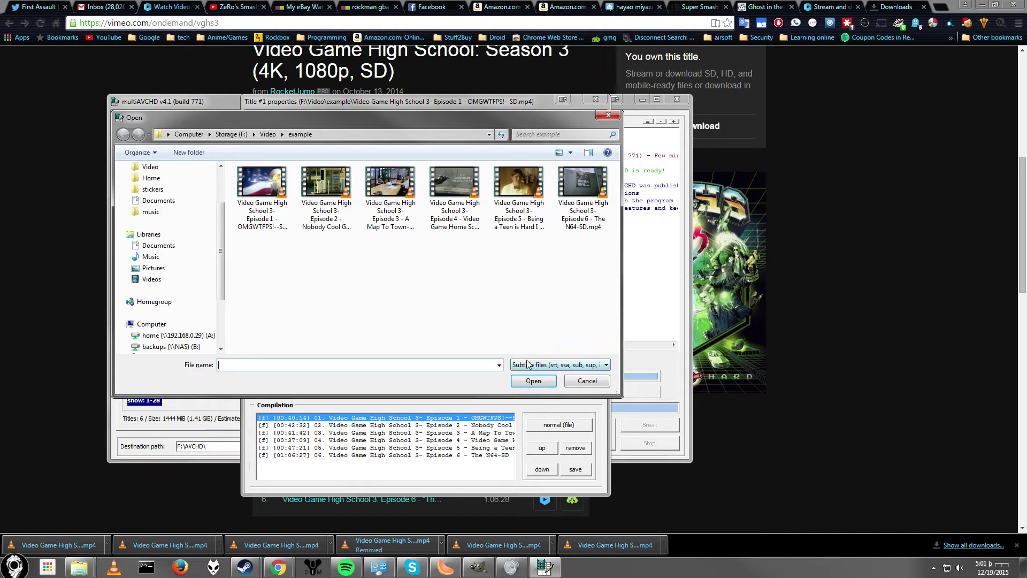
pyautogui.click(526, 364)
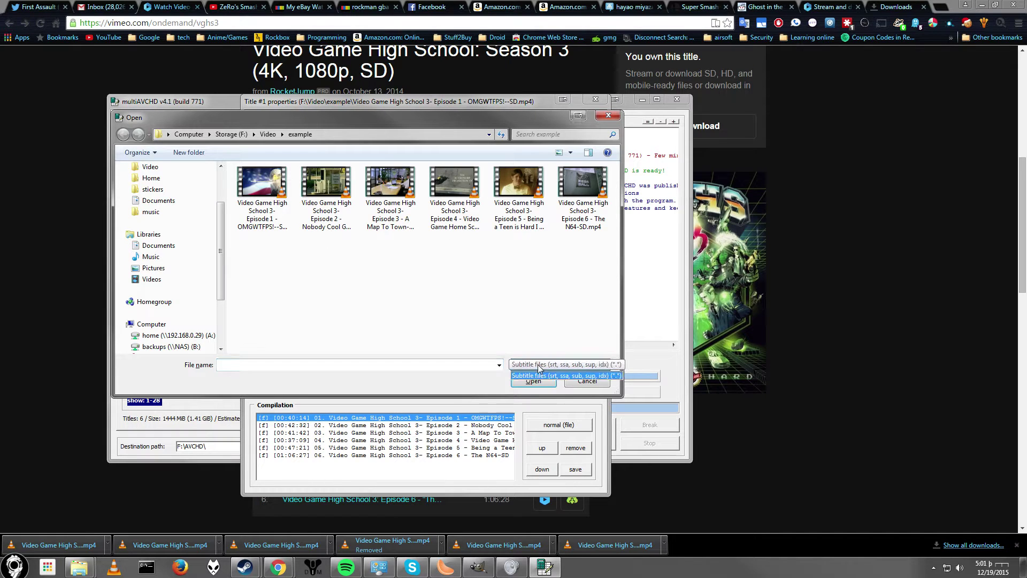
pyautogui.click(587, 385)
pyautogui.click(588, 386)
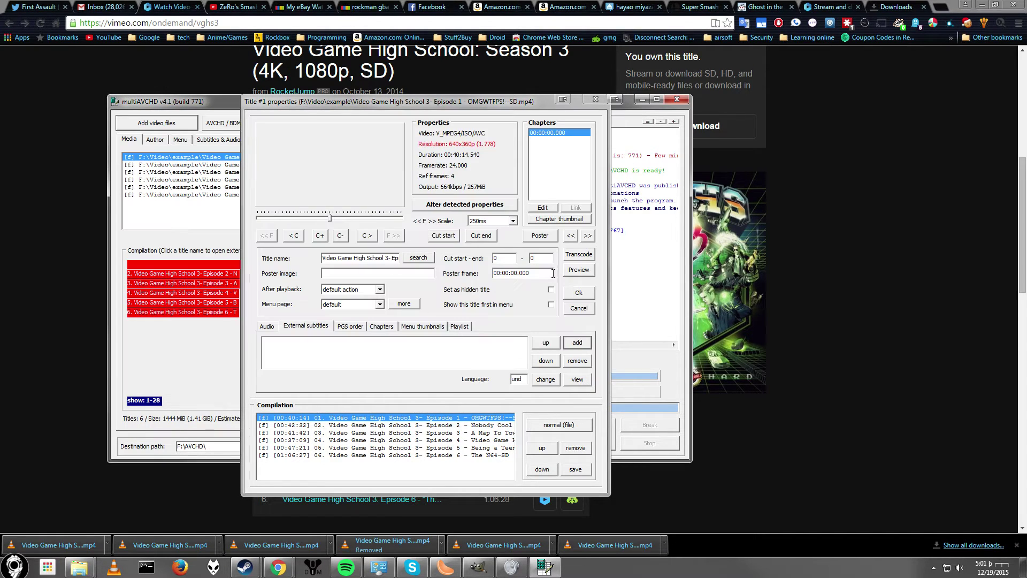
pyautogui.click(594, 101)
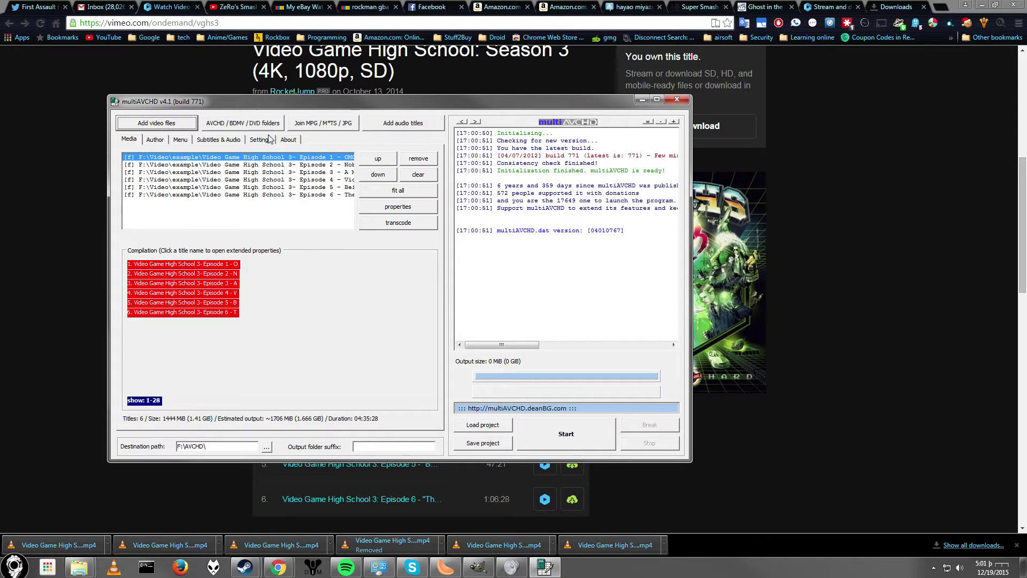
pyautogui.click(174, 124)
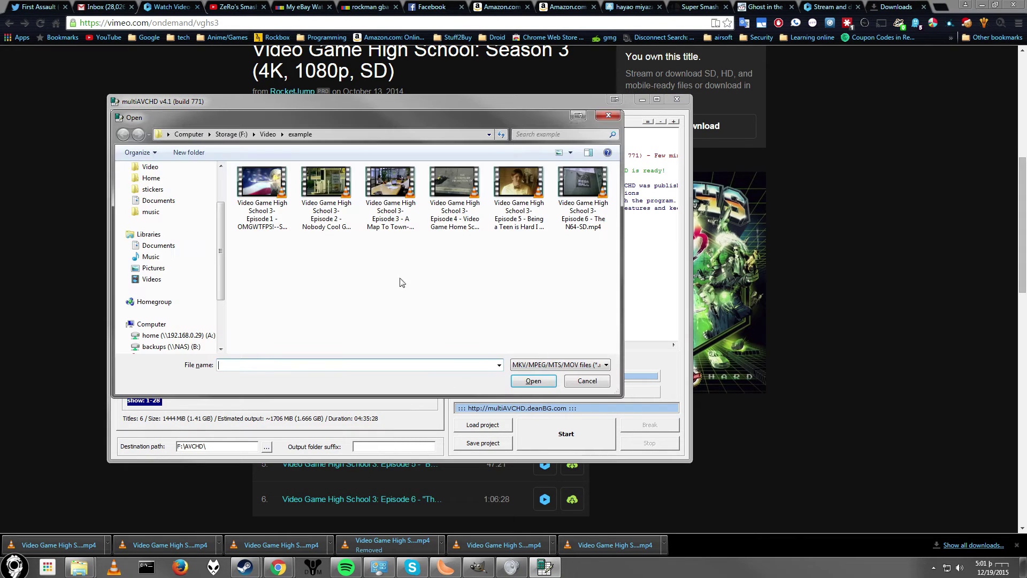
pyautogui.click(595, 367)
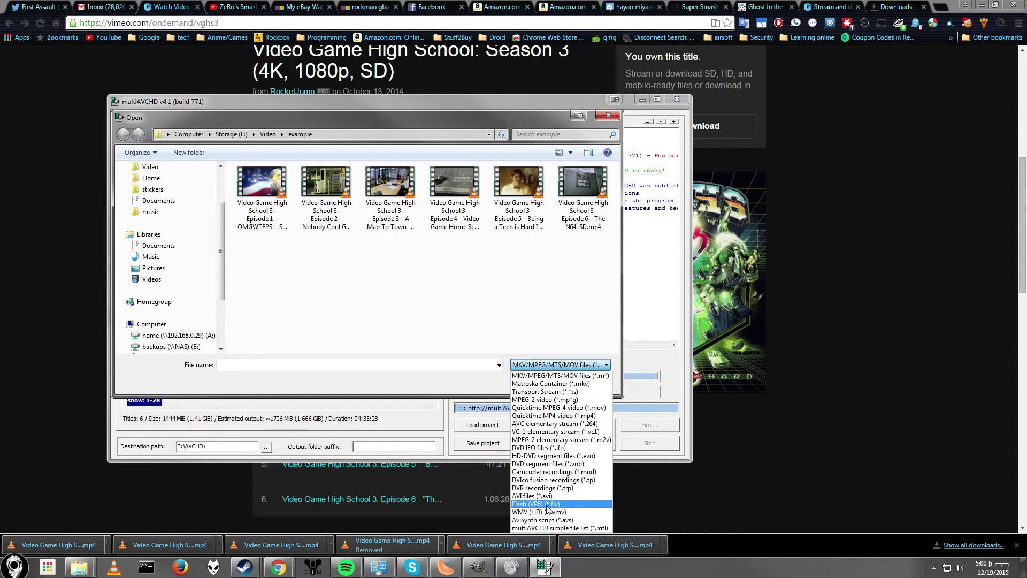
pyautogui.click(459, 291)
pyautogui.click(597, 385)
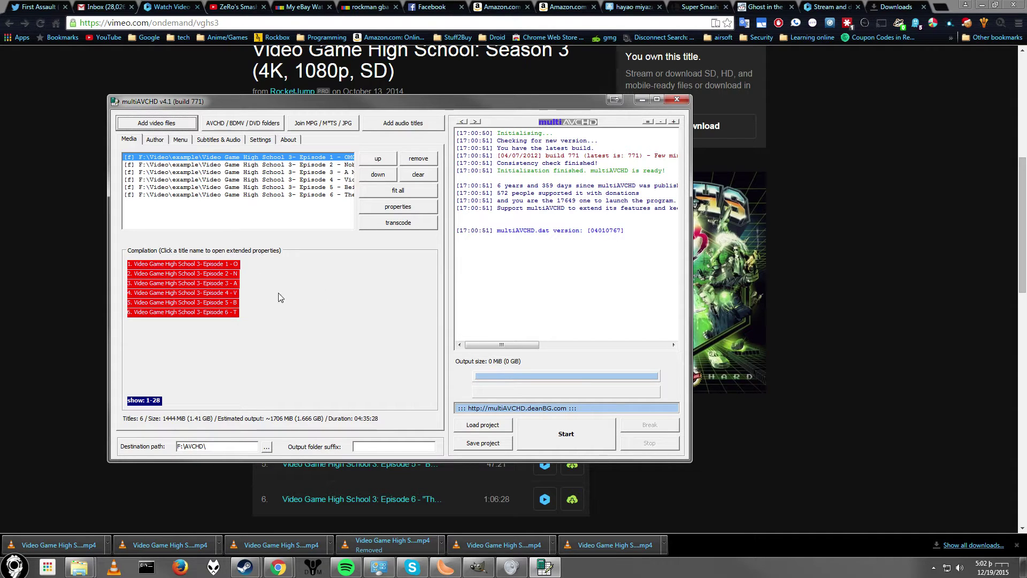
pyautogui.click(209, 263)
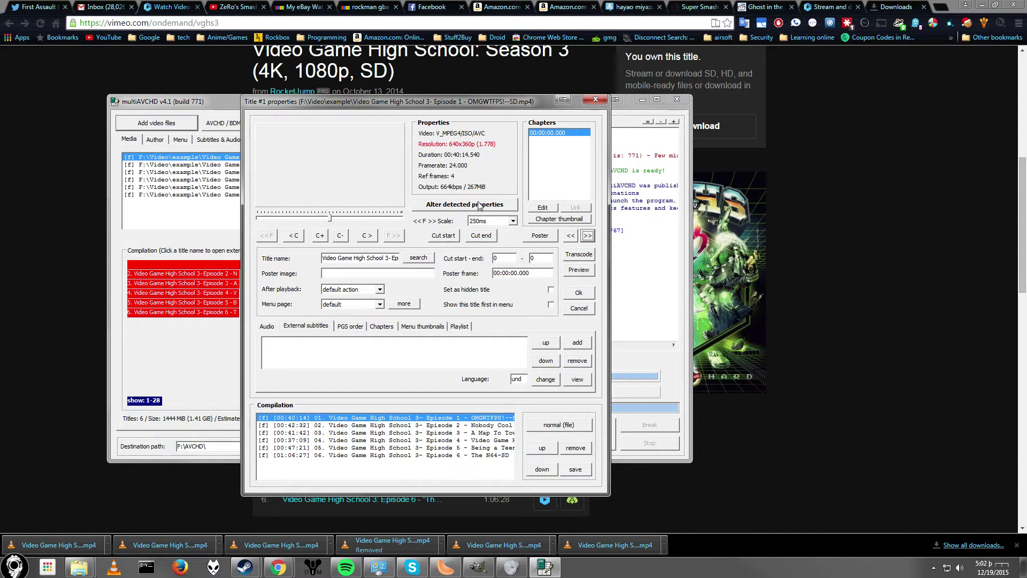
pyautogui.click(586, 255)
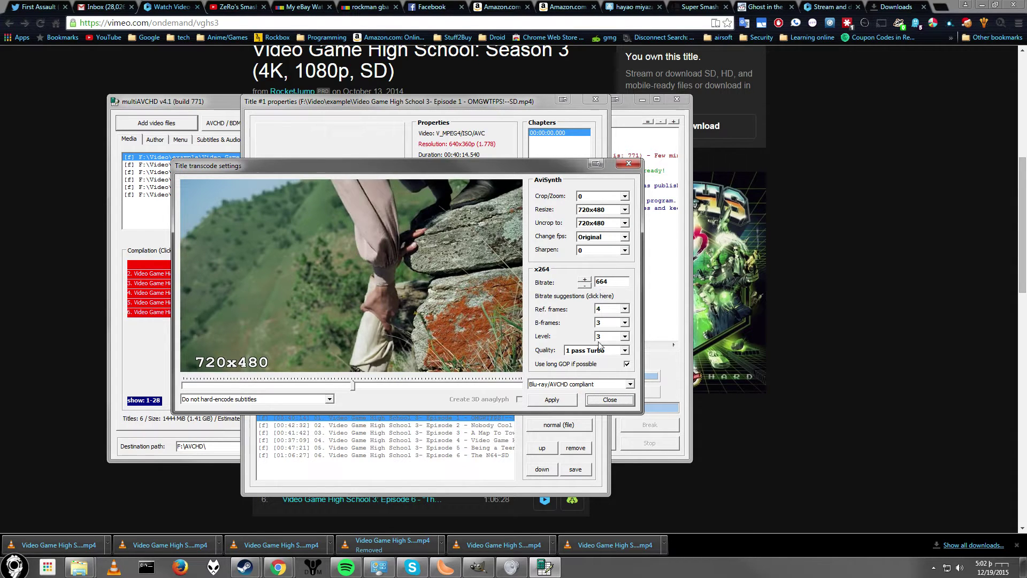
pyautogui.click(611, 399)
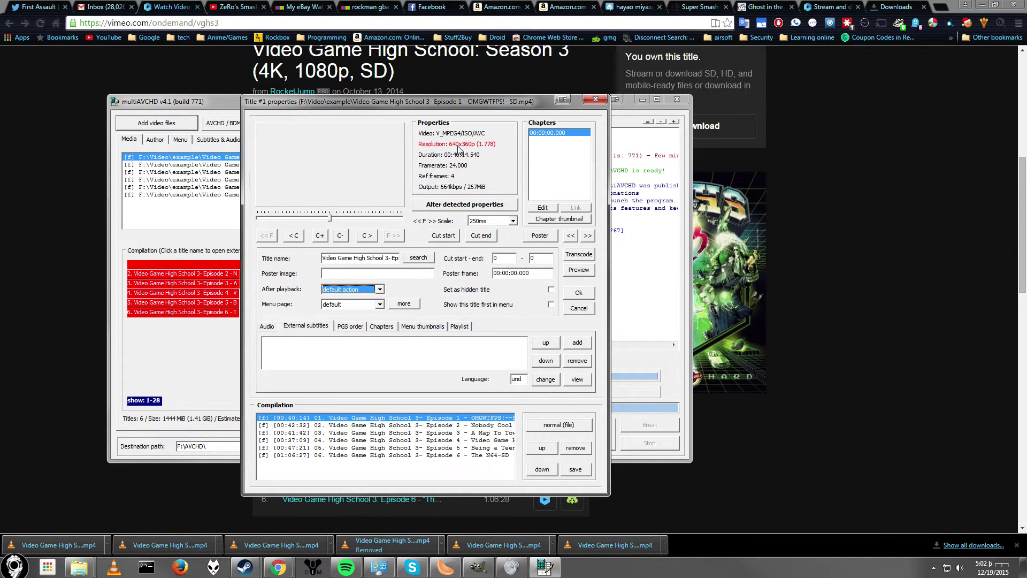
pyautogui.click(465, 208)
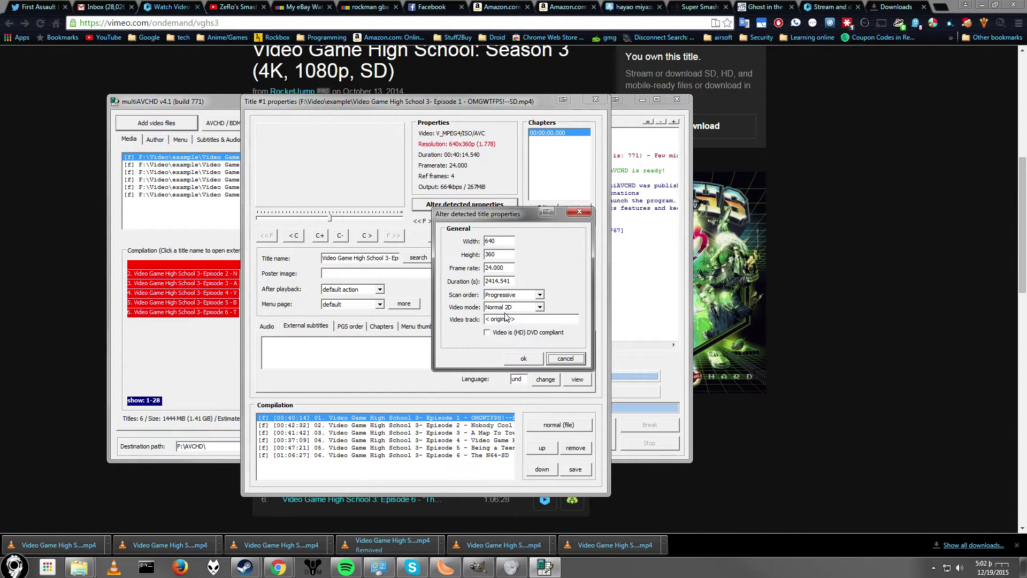
pyautogui.click(570, 358)
pyautogui.click(596, 99)
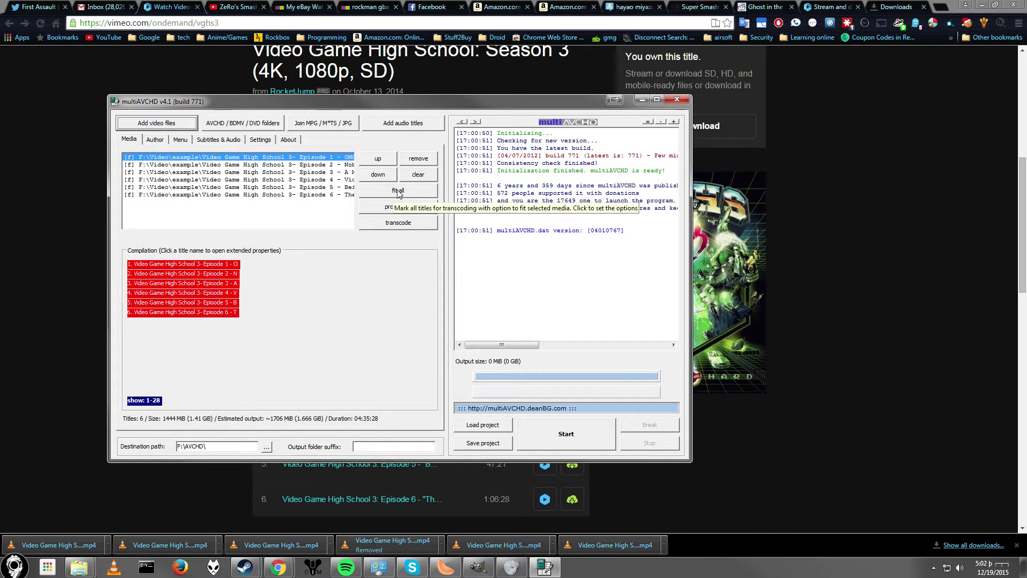
# Step: Fit all titles to a 23800 MiB BD-25 disc at 1 pass Fast, hard subtitles off
pyautogui.click(397, 192)
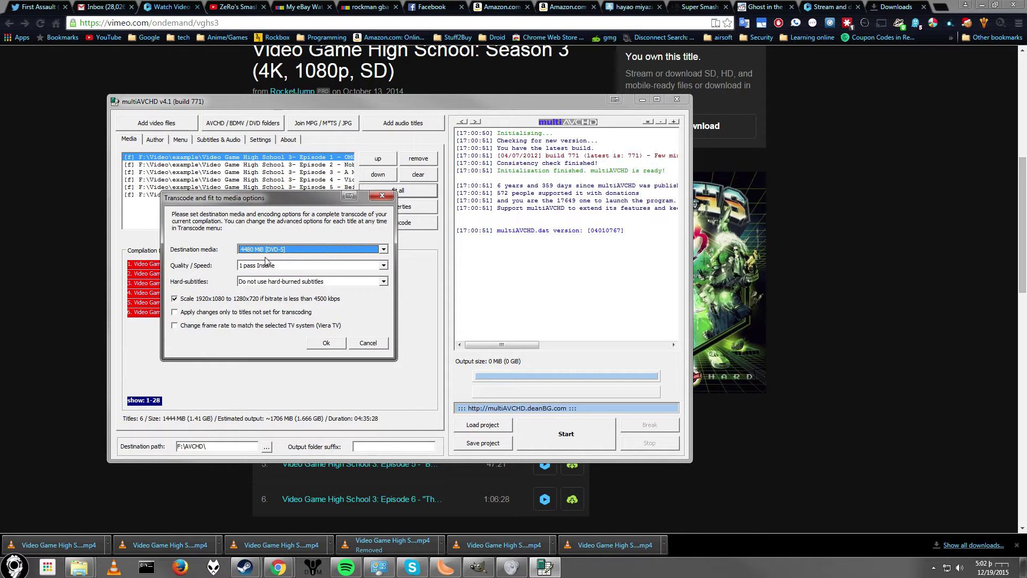
pyautogui.click(292, 250)
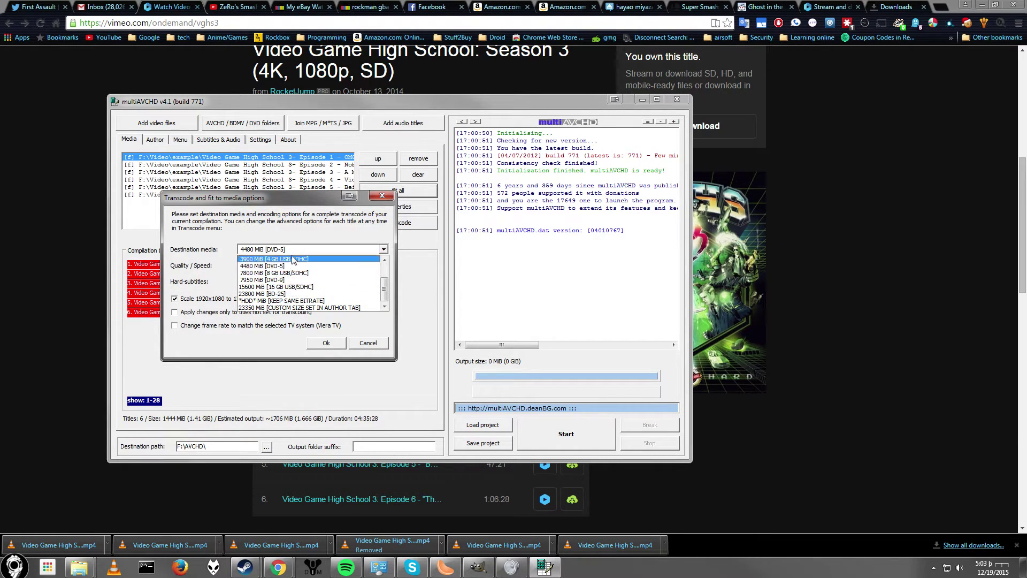
pyautogui.click(282, 295)
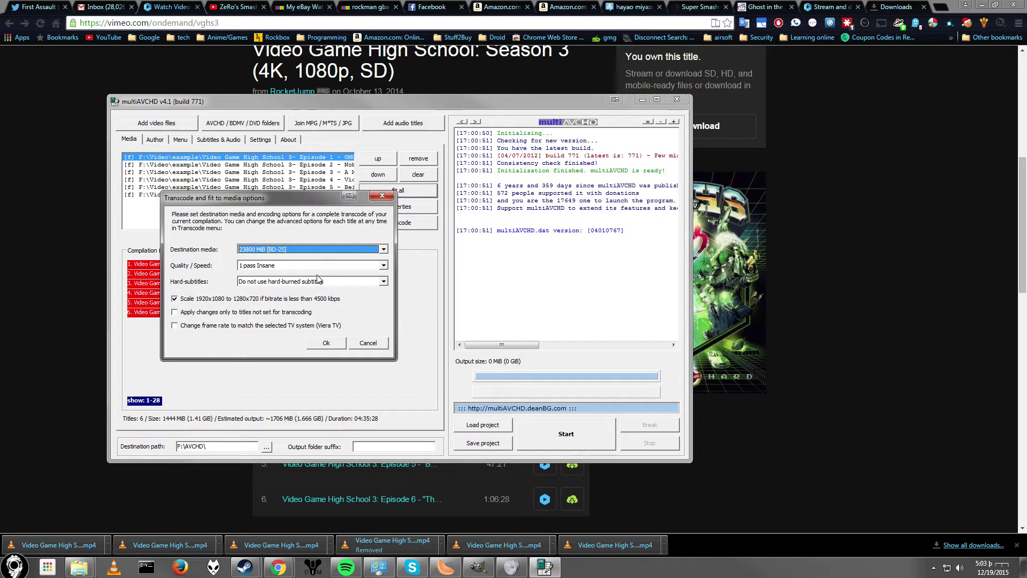
pyautogui.click(277, 266)
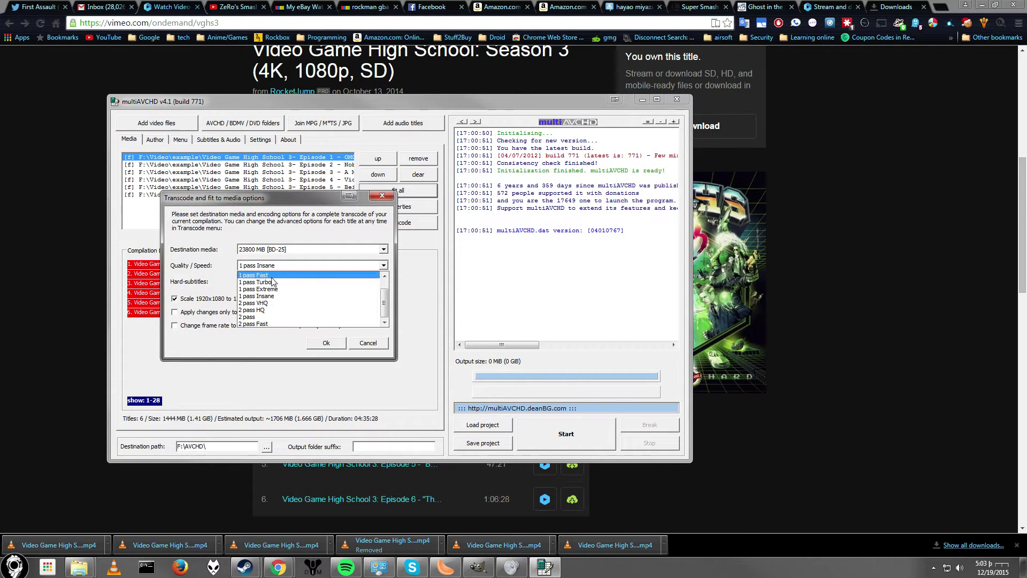
pyautogui.click(272, 276)
pyautogui.click(261, 266)
pyautogui.click(270, 265)
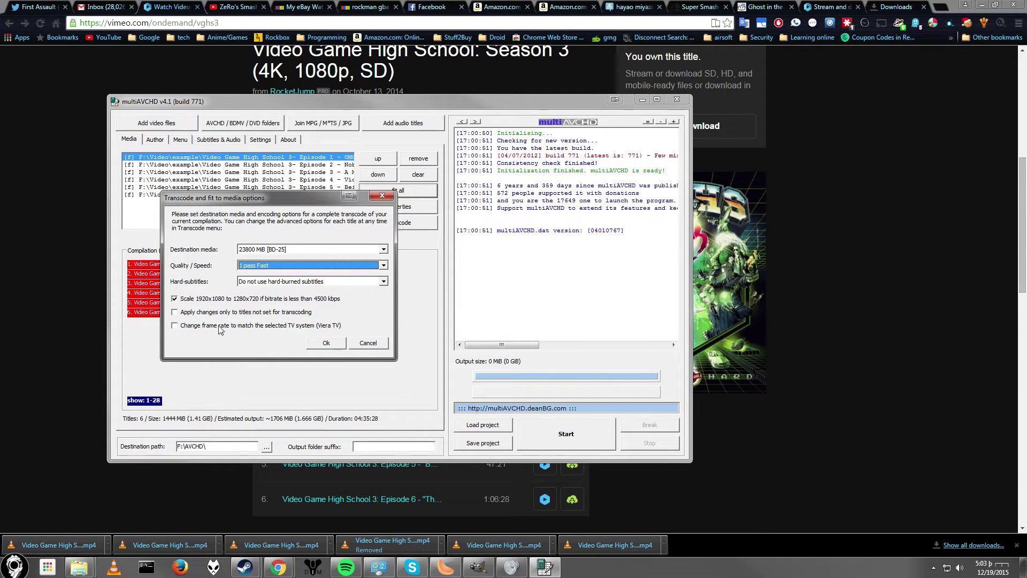
pyautogui.click(313, 282)
pyautogui.click(313, 283)
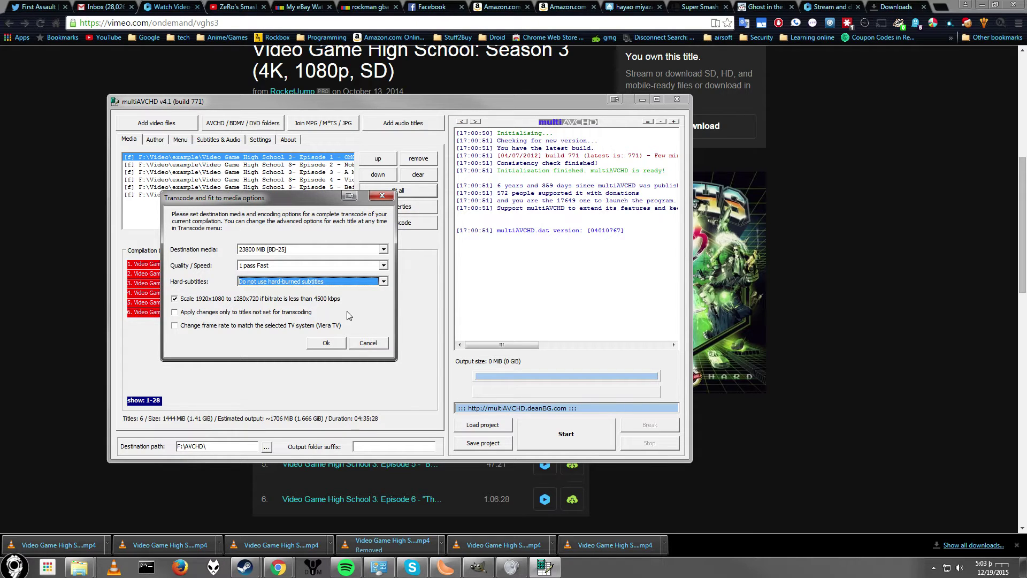
pyautogui.click(327, 343)
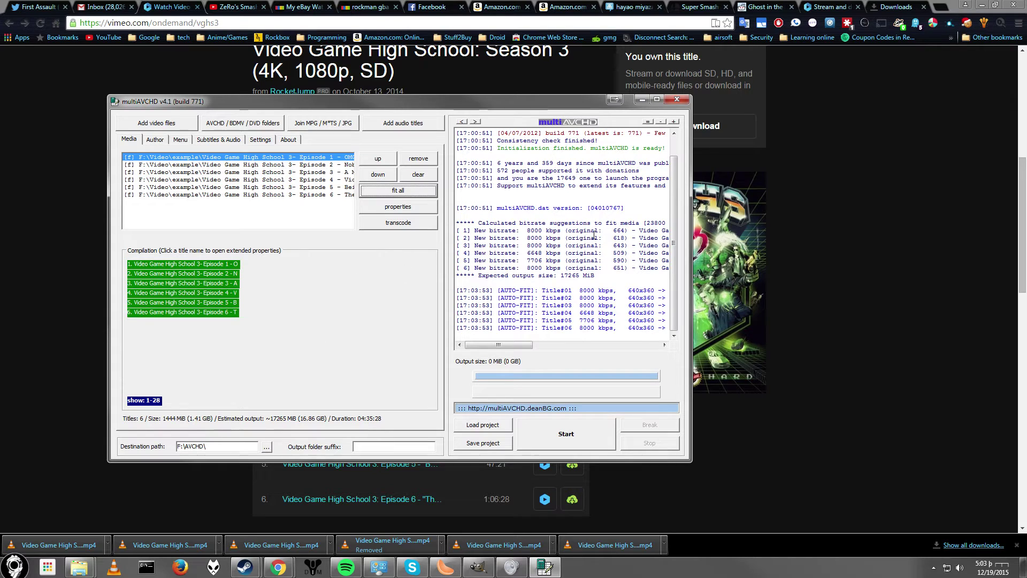
pyautogui.click(215, 264)
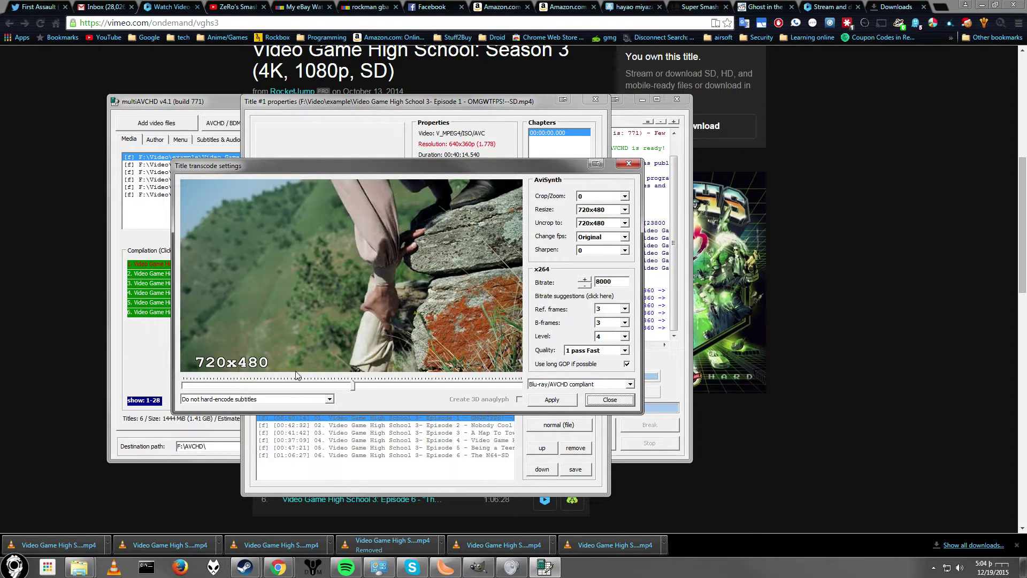
pyautogui.click(623, 212)
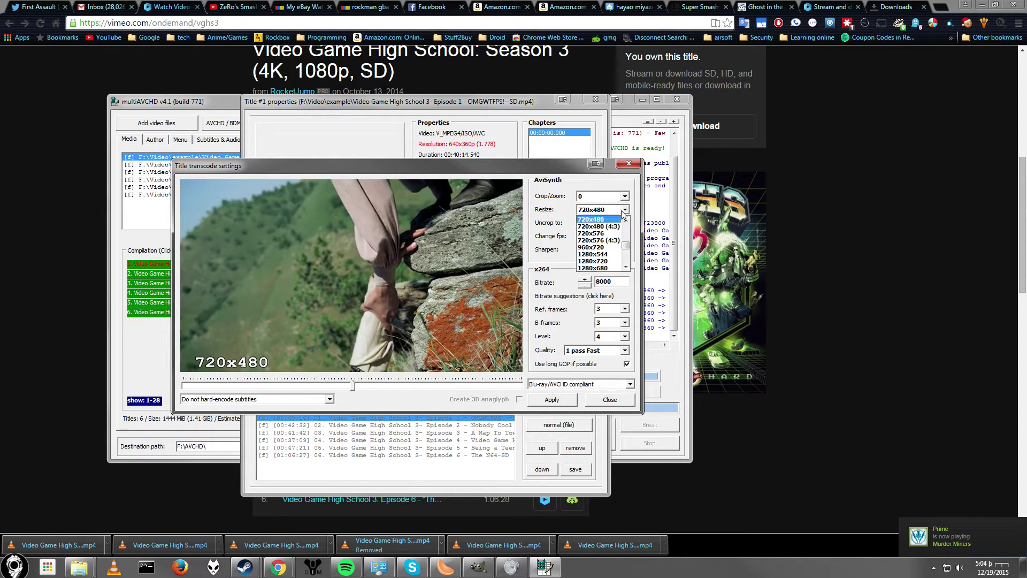
pyautogui.click(610, 220)
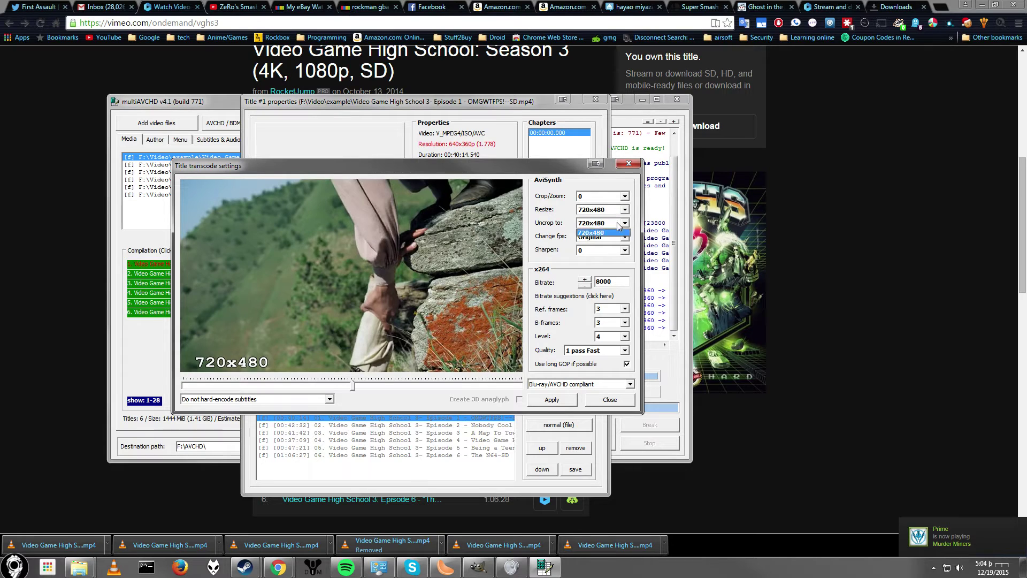
pyautogui.click(624, 209)
pyautogui.scroll(-3, 616, 241)
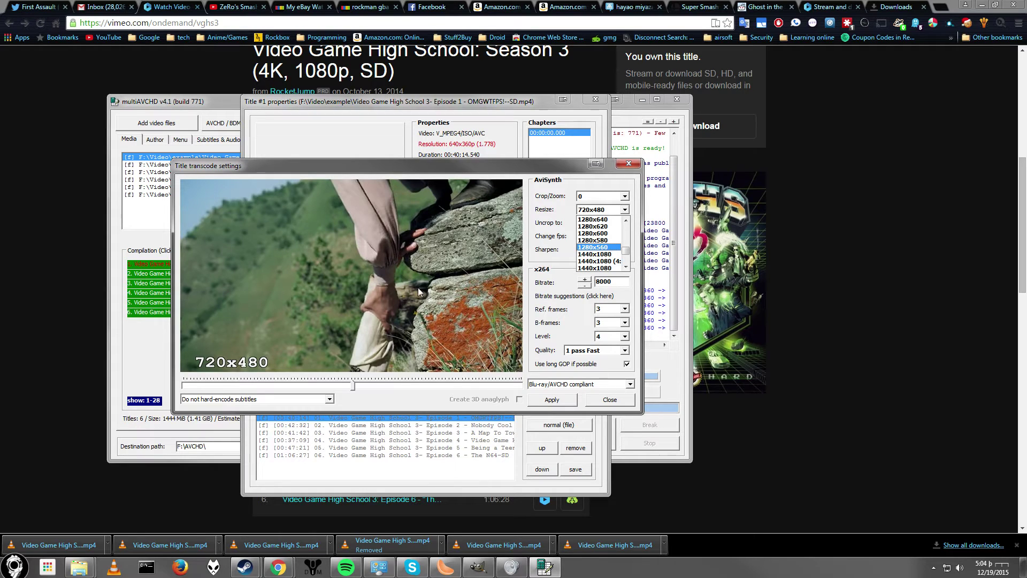
pyautogui.click(613, 400)
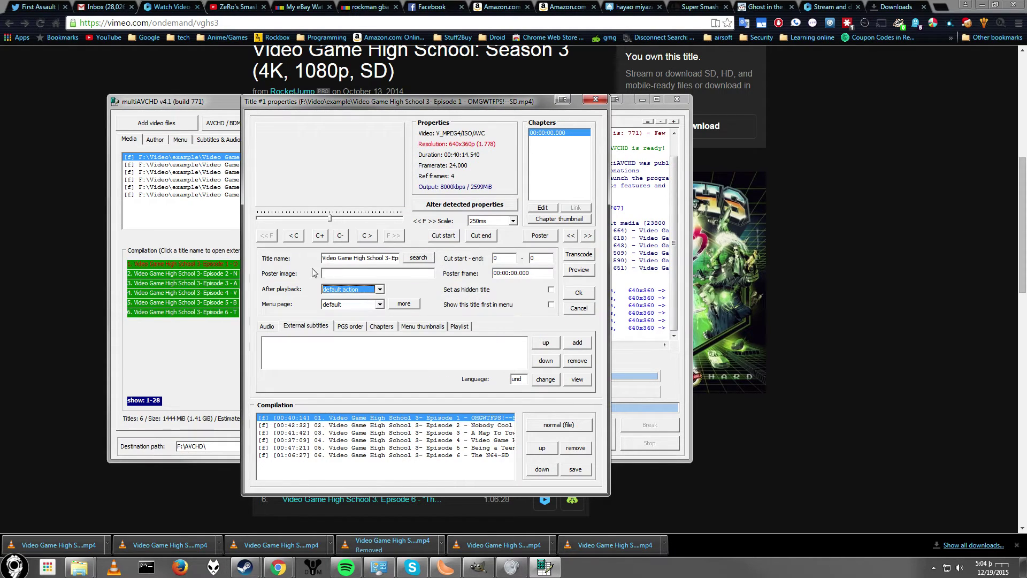
# Step: Rename Title #1 to 'Episode 1 - OMGWTFPS!' by deleting the series prefix and suffix
pyautogui.click(596, 100)
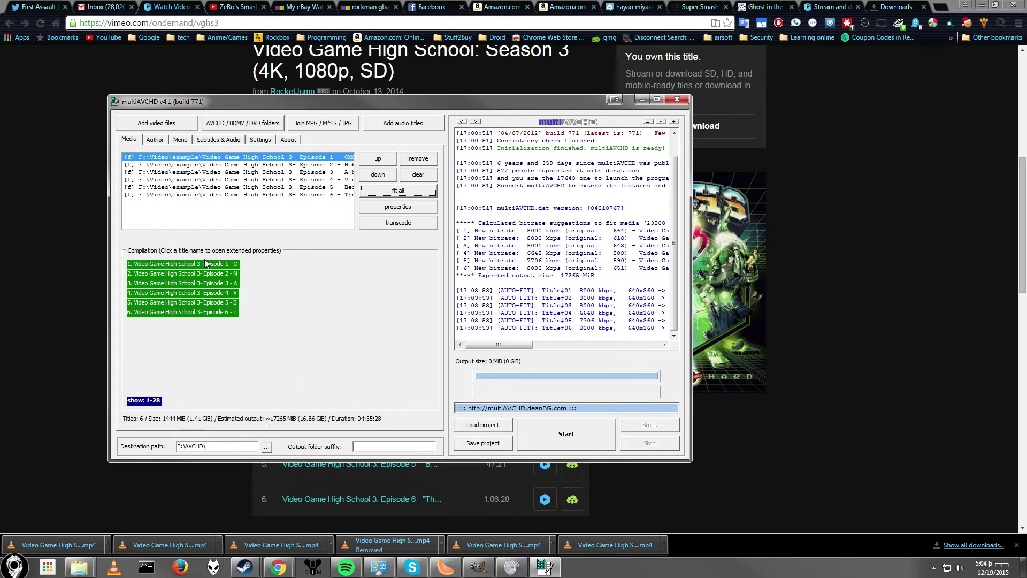
pyautogui.click(204, 266)
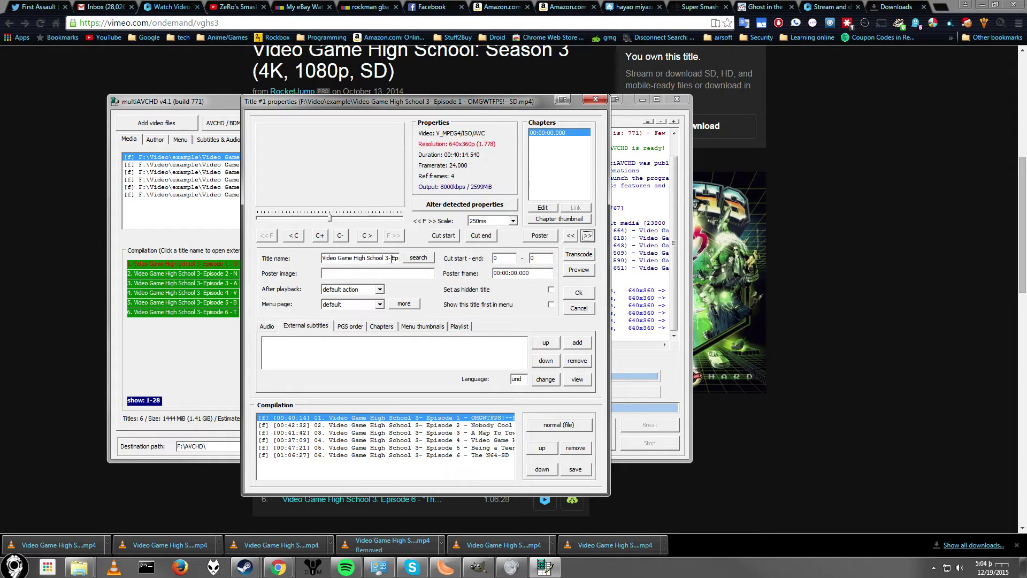
pyautogui.moveTo(393, 259); pyautogui.dragTo(227, 259)
pyautogui.press('Delete')
pyautogui.moveTo(385, 259); pyautogui.dragTo(414, 260)
pyautogui.press('Delete')
pyautogui.click(578, 293)
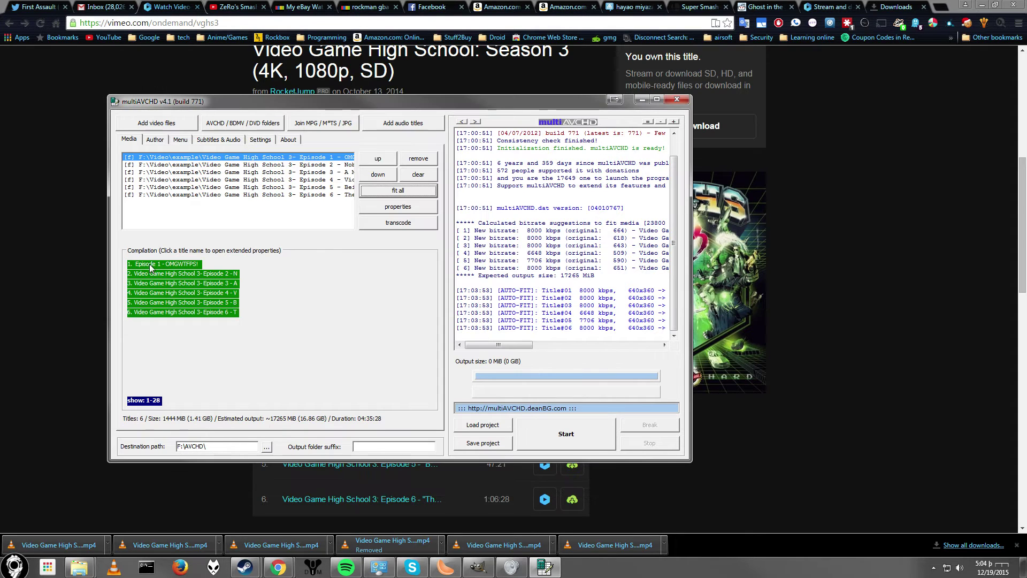
# Step: Browse for a poster image for Episode 1, then cancel without choosing one
pyautogui.click(175, 263)
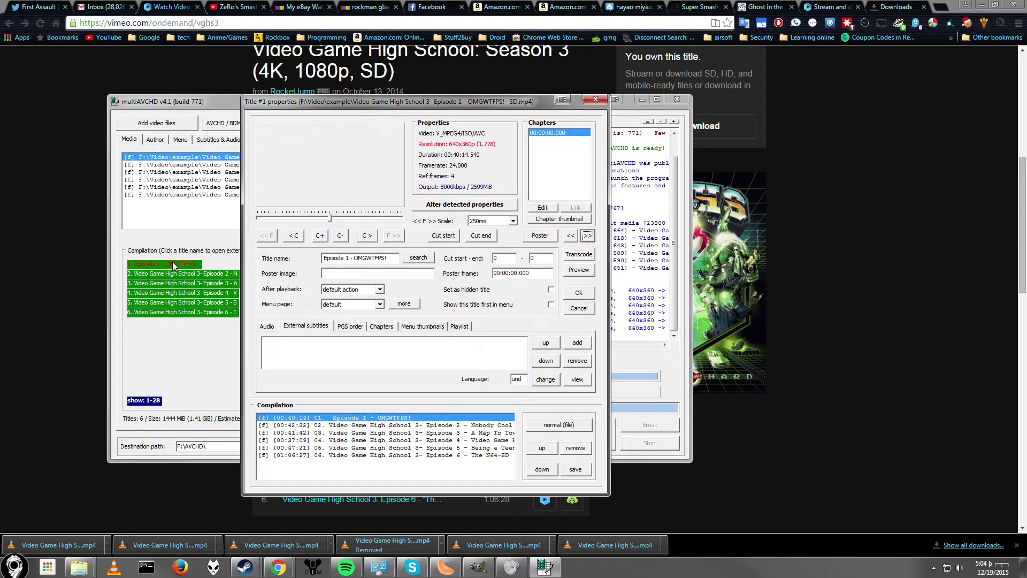
pyautogui.click(395, 273)
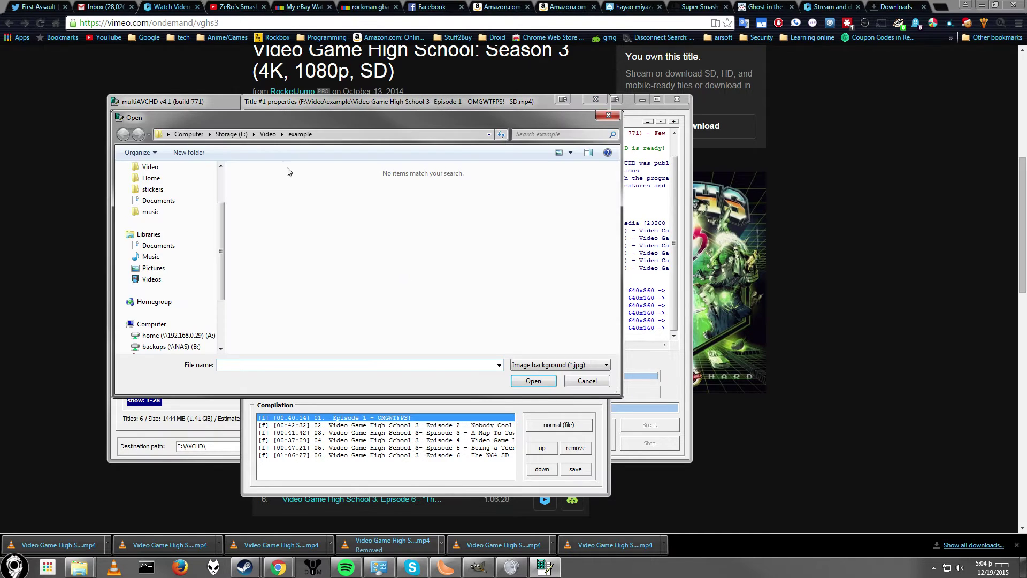
pyautogui.click(549, 365)
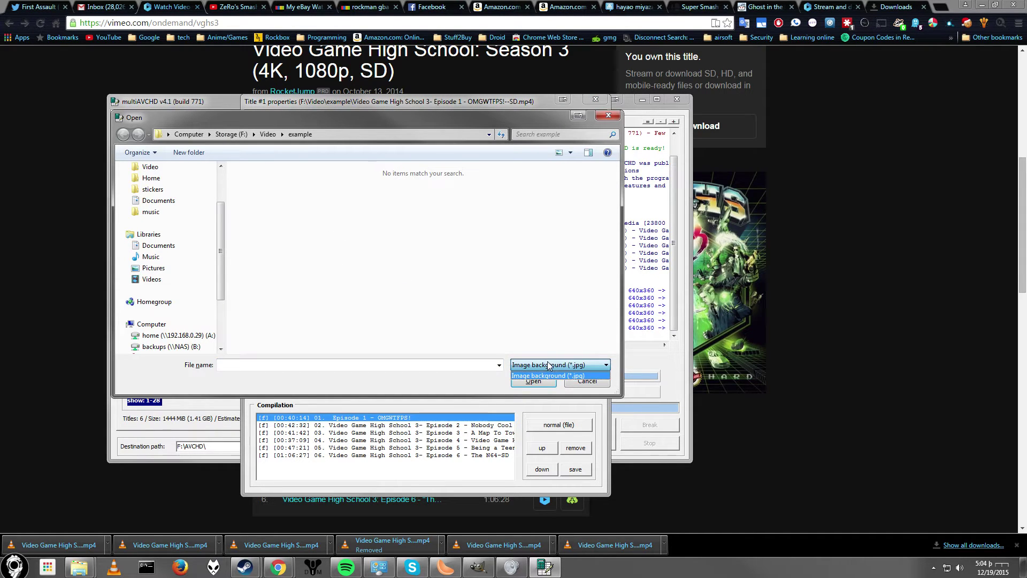
pyautogui.click(555, 375)
pyautogui.click(586, 381)
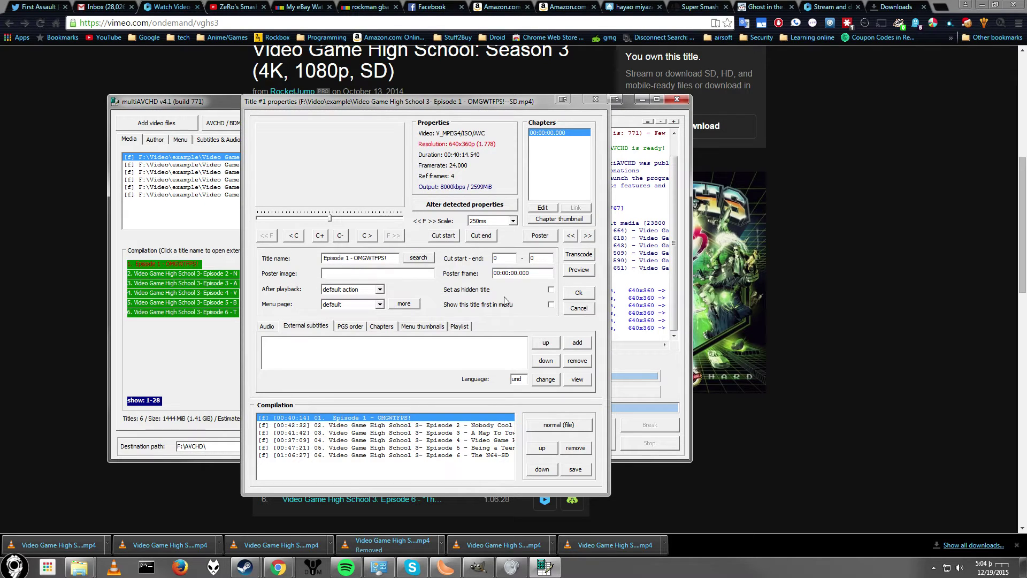
# Step: Set Episode 1's after-playback action to Go to next title and select its audio track
pyautogui.click(374, 289)
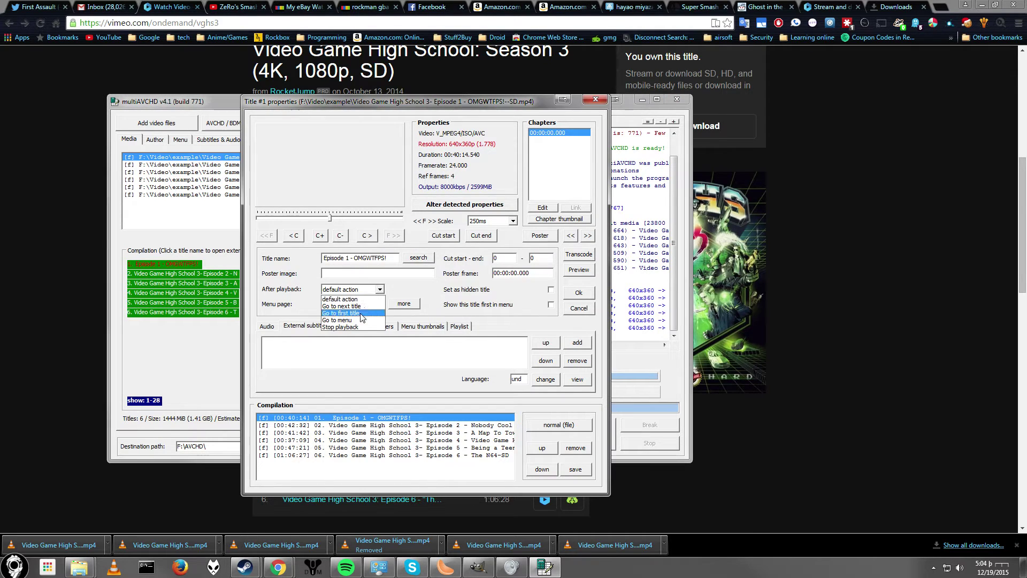
pyautogui.click(366, 307)
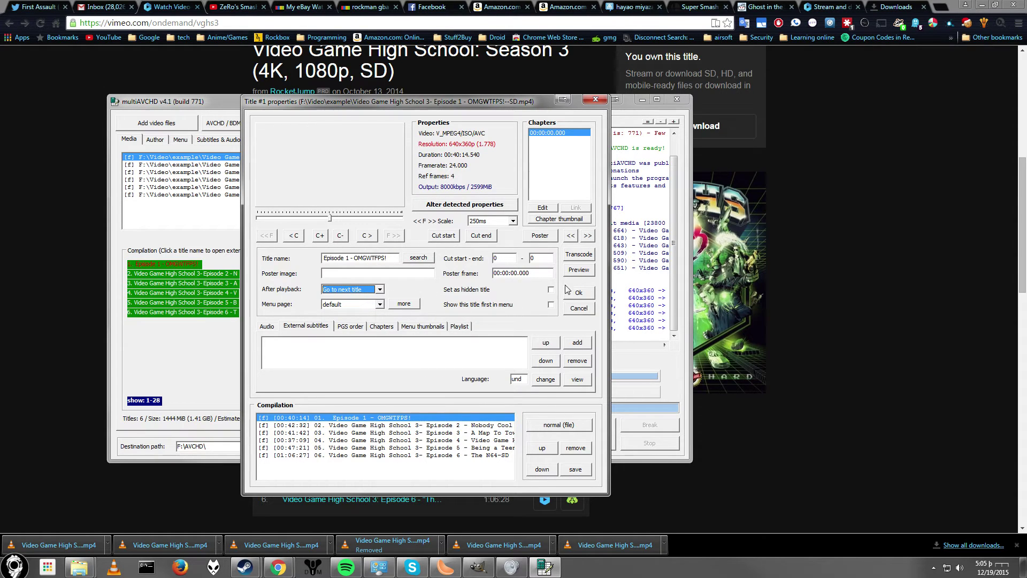
pyautogui.click(267, 326)
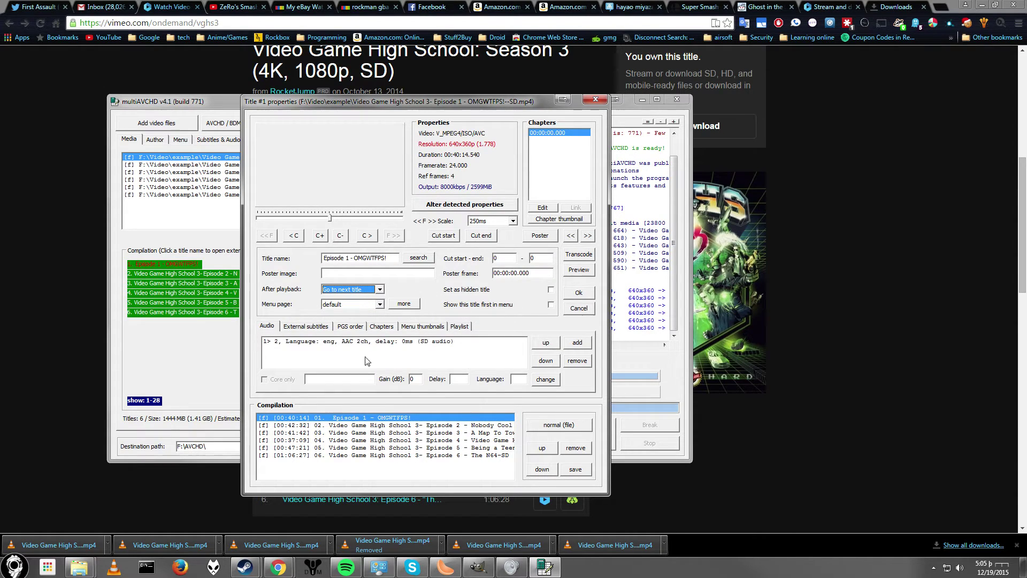
pyautogui.click(412, 340)
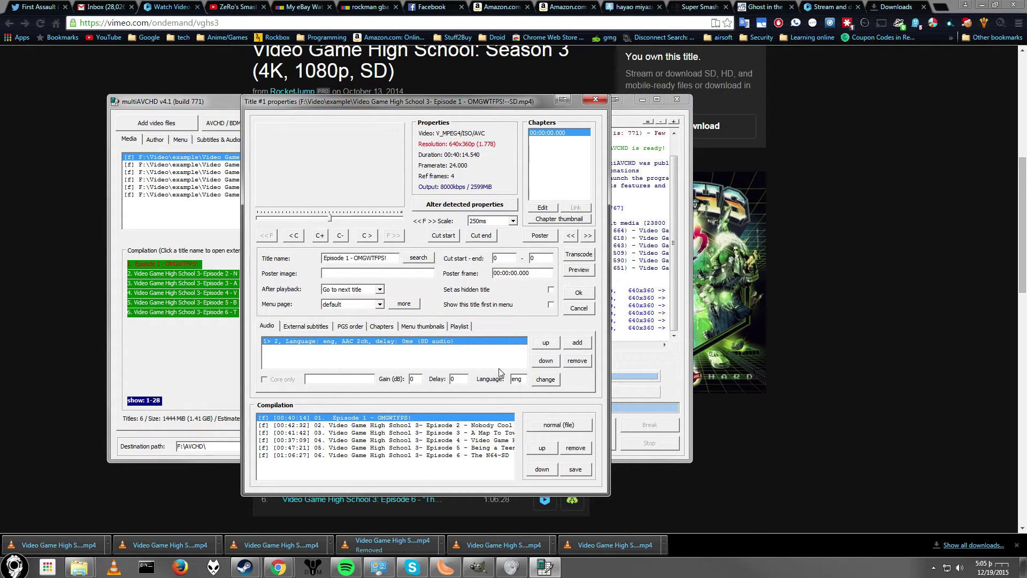
# Step: Confirm Title #1 properties, review the Author, Menu and Subtitles & Audio tabs, then return to Media
pyautogui.click(576, 294)
pyautogui.click(161, 141)
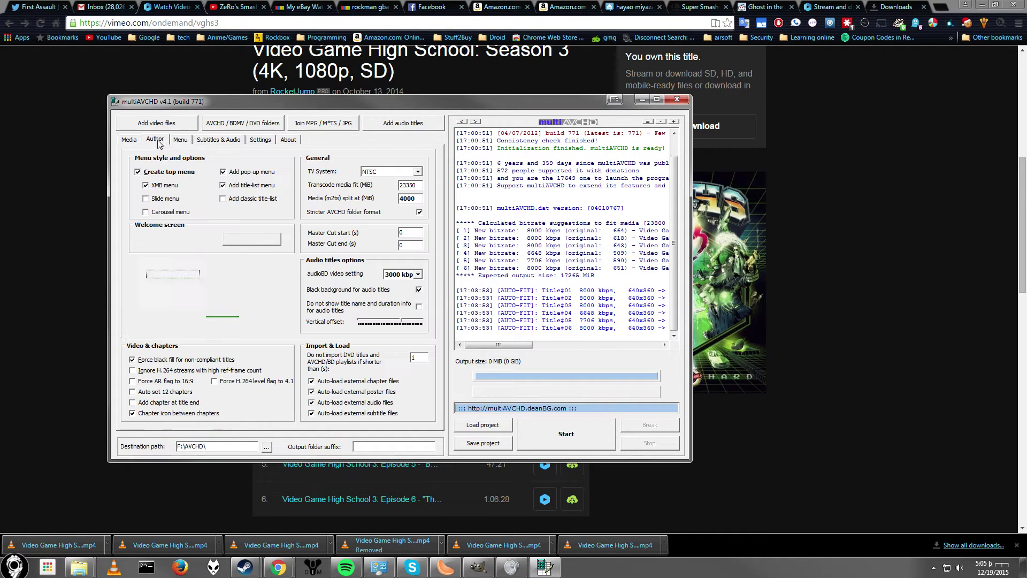
pyautogui.click(184, 141)
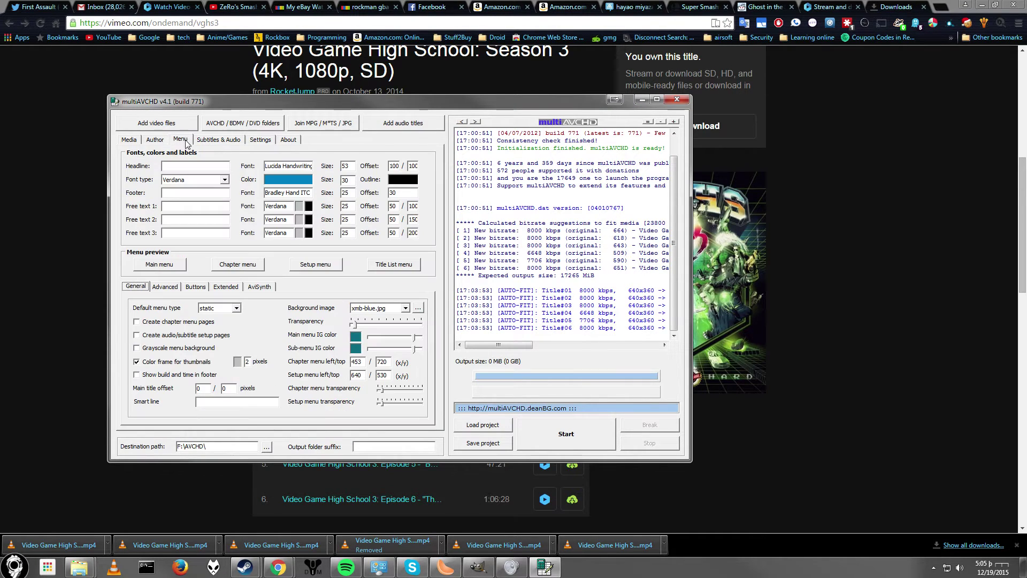
pyautogui.click(217, 141)
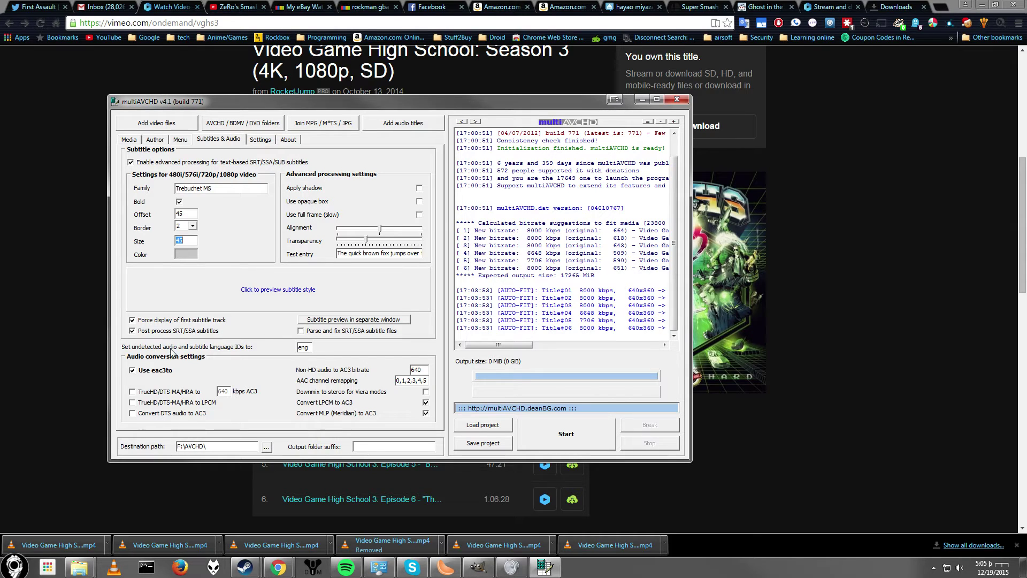
pyautogui.doubleClick(311, 347)
pyautogui.click(128, 140)
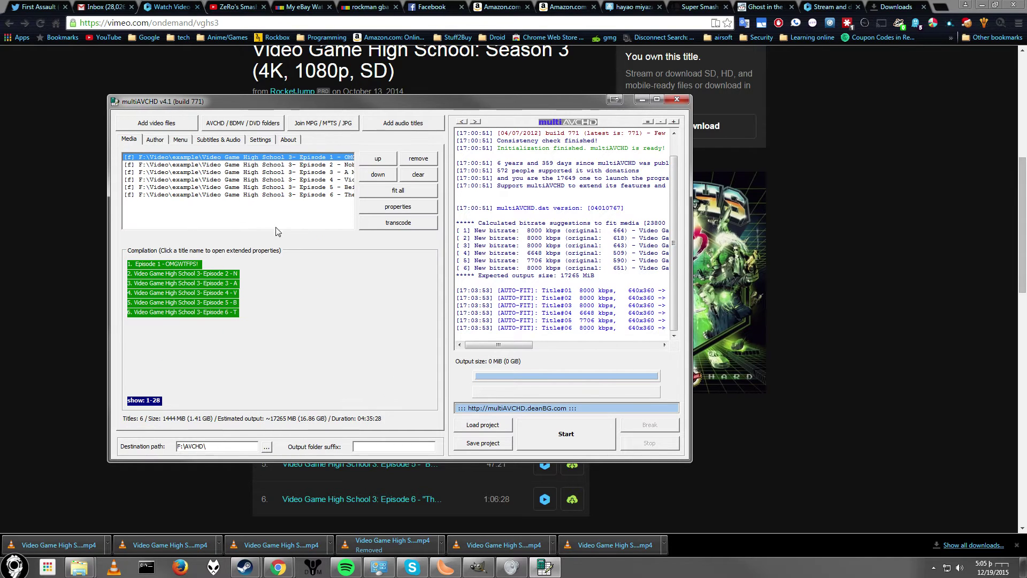
# Step: Rename Title #2 to 'Episode 2 - Nobody Cool Goes To Prom' by removing prefix and '-SD'
pyautogui.click(202, 275)
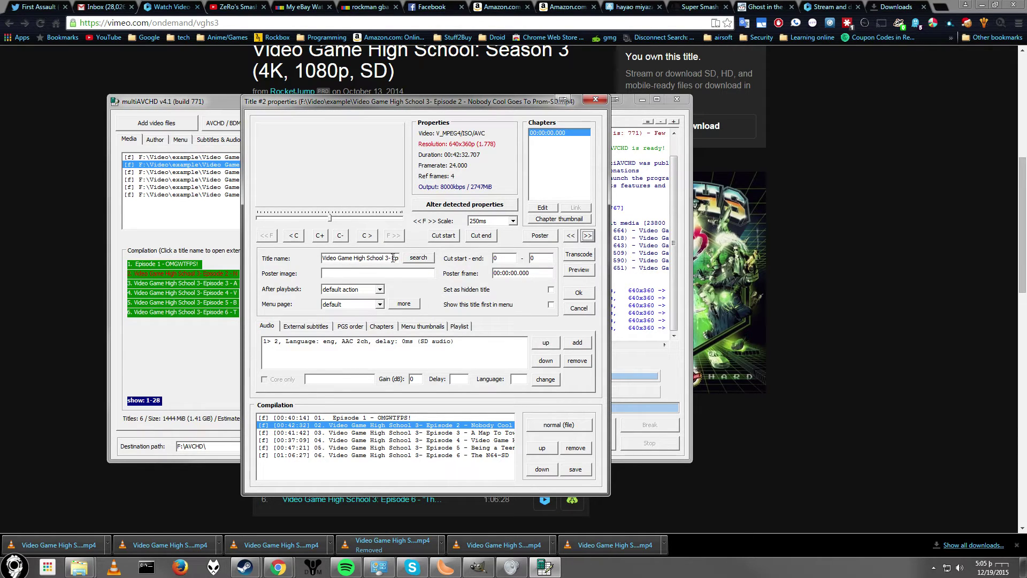
pyautogui.moveTo(393, 258); pyautogui.dragTo(226, 263)
pyautogui.press('Delete')
pyautogui.press('End')
pyautogui.press('Delete')
# Step: Cancel the poster and audio-track file dialogs, then view the subtitle and chapter settings
pyautogui.click(349, 273)
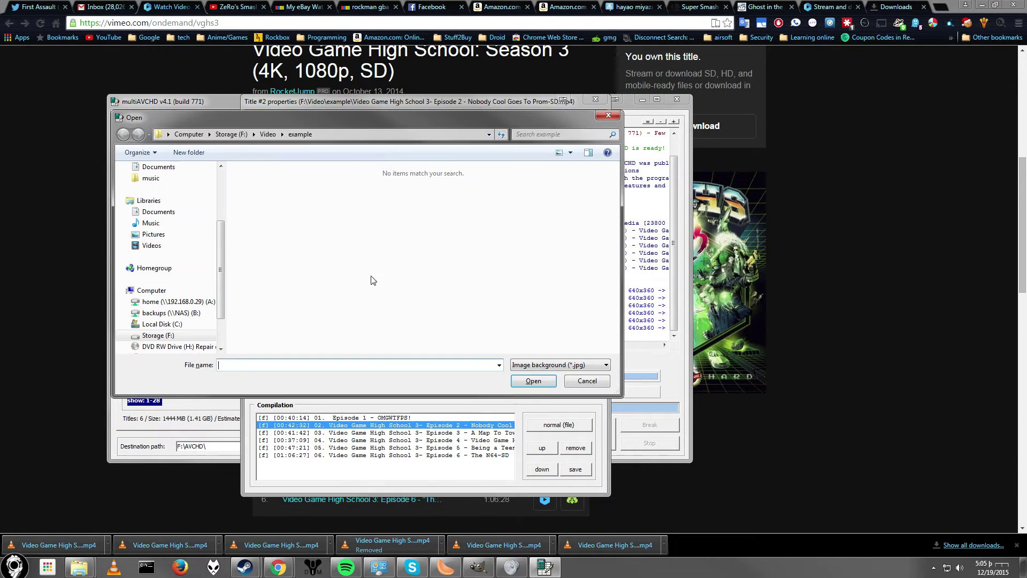
pyautogui.click(586, 380)
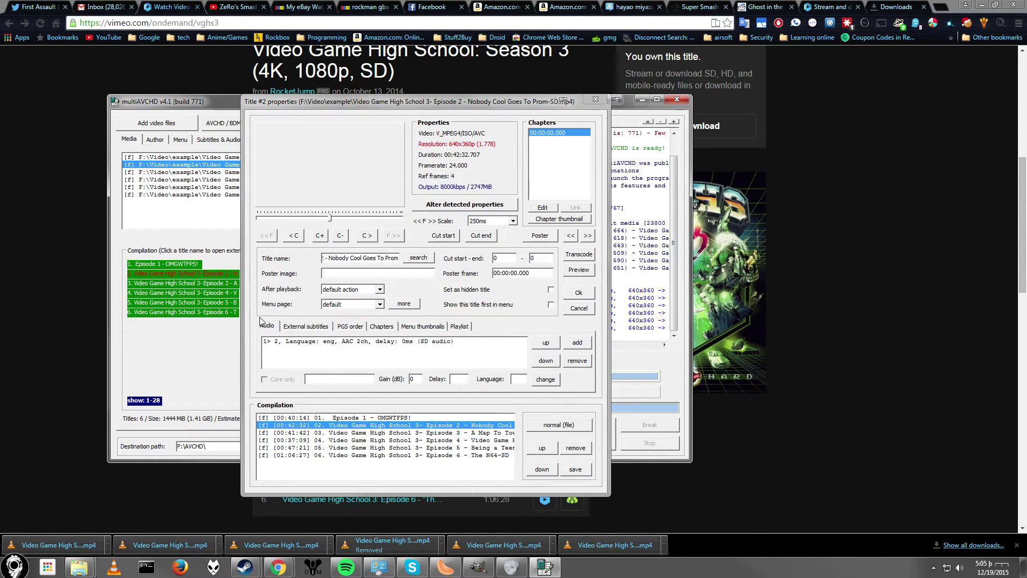
pyautogui.click(333, 343)
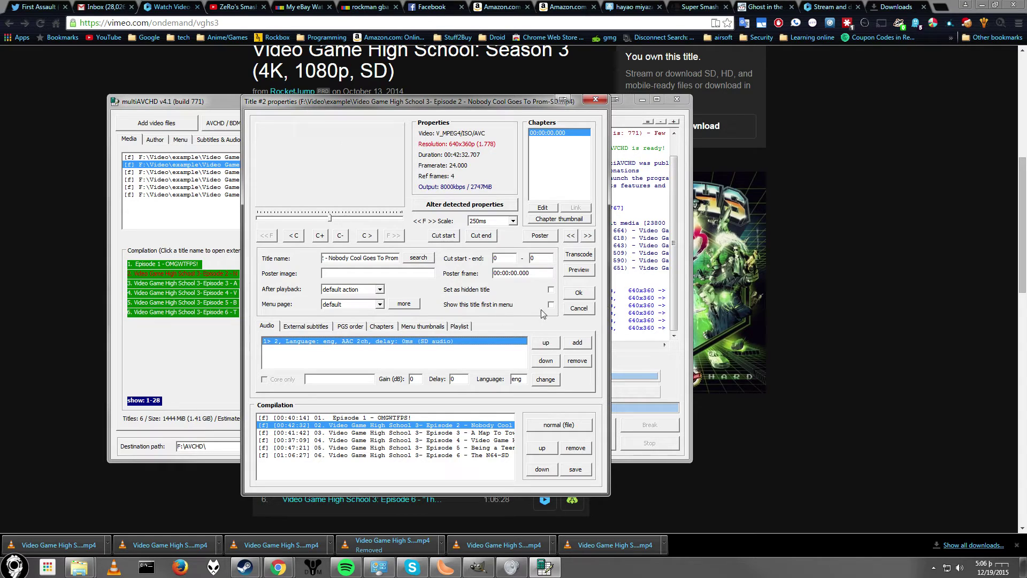
pyautogui.click(580, 342)
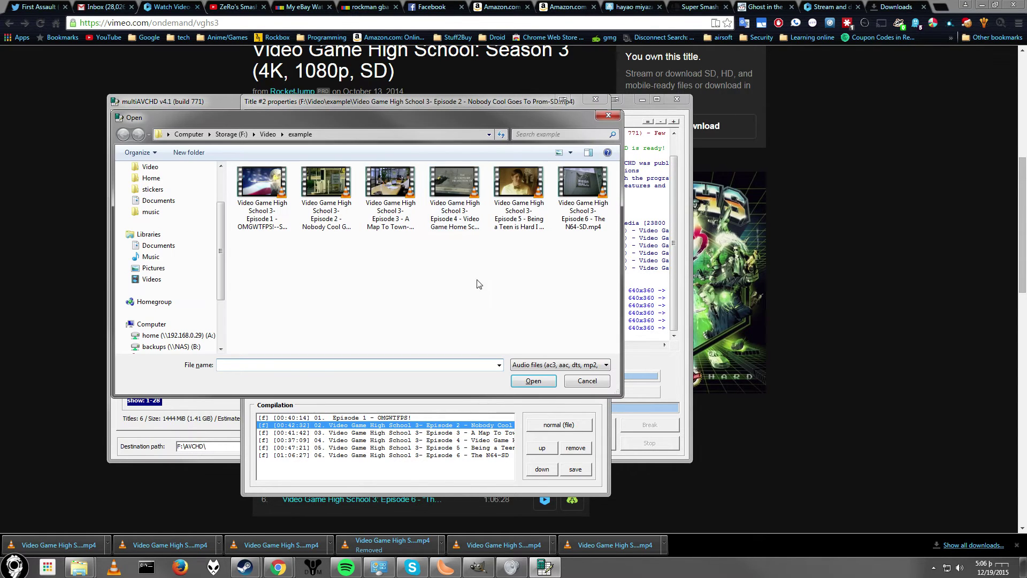
pyautogui.click(576, 366)
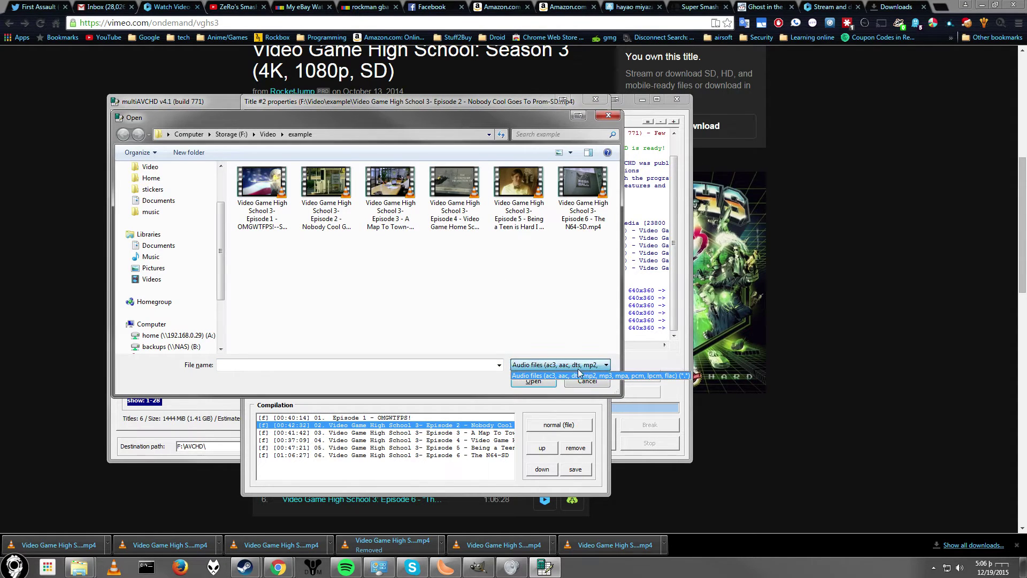
pyautogui.click(583, 392)
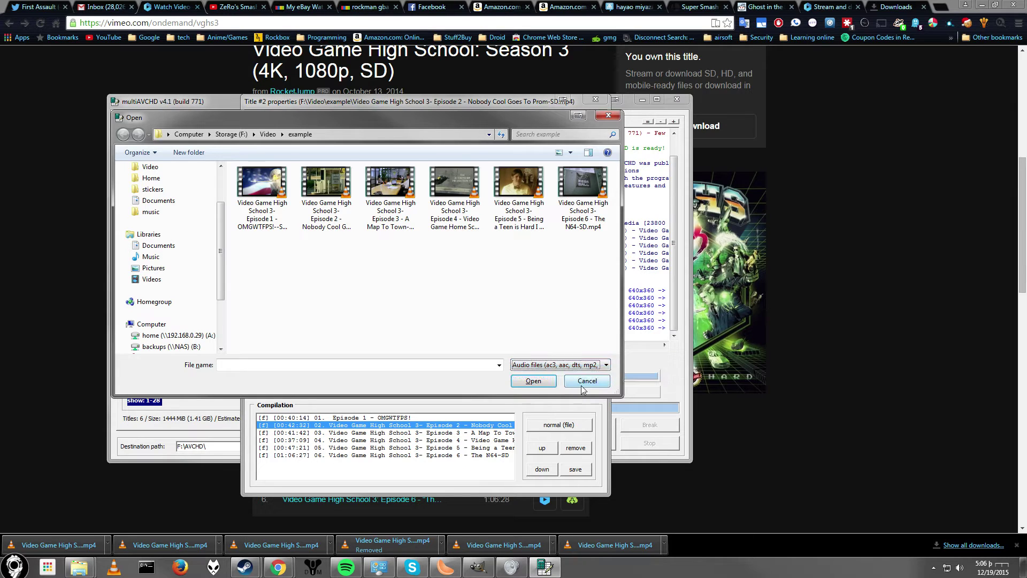
pyautogui.click(587, 382)
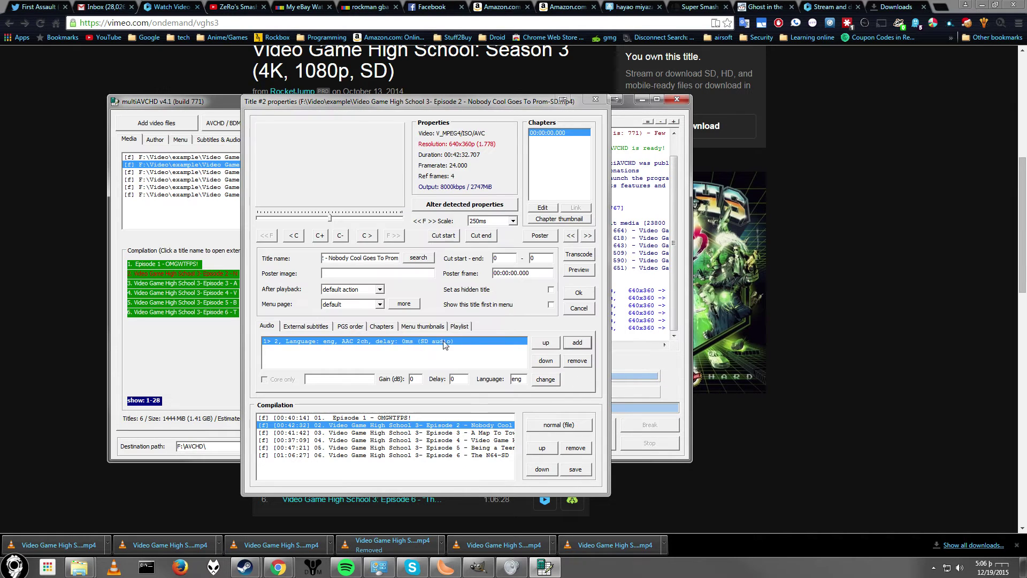
pyautogui.click(323, 327)
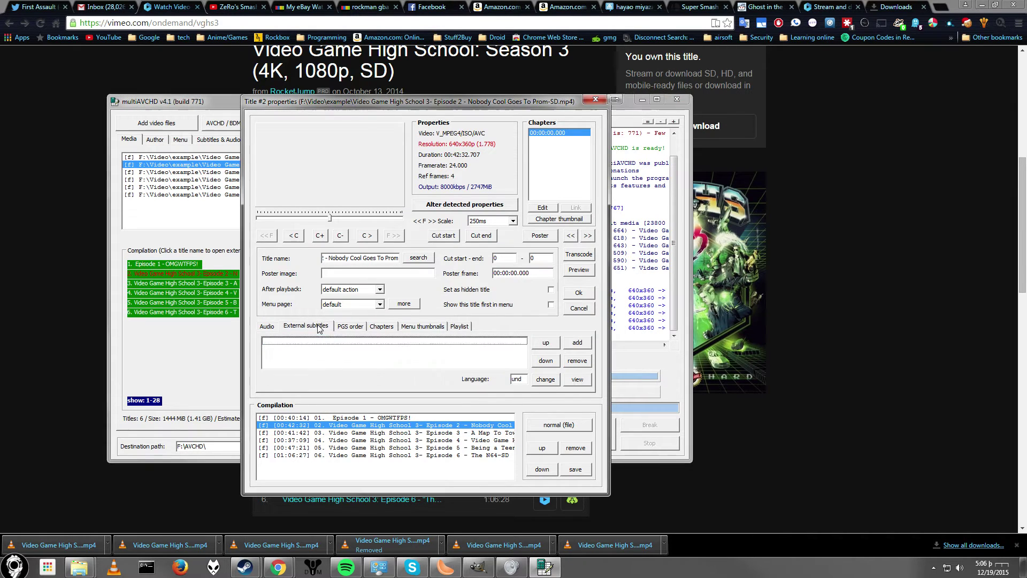
pyautogui.click(382, 327)
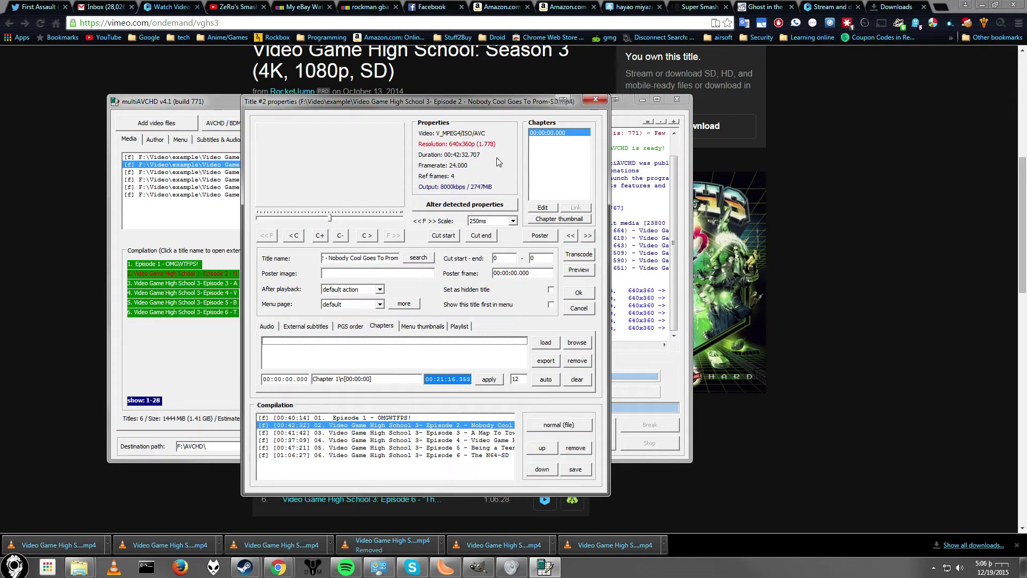
pyautogui.click(542, 207)
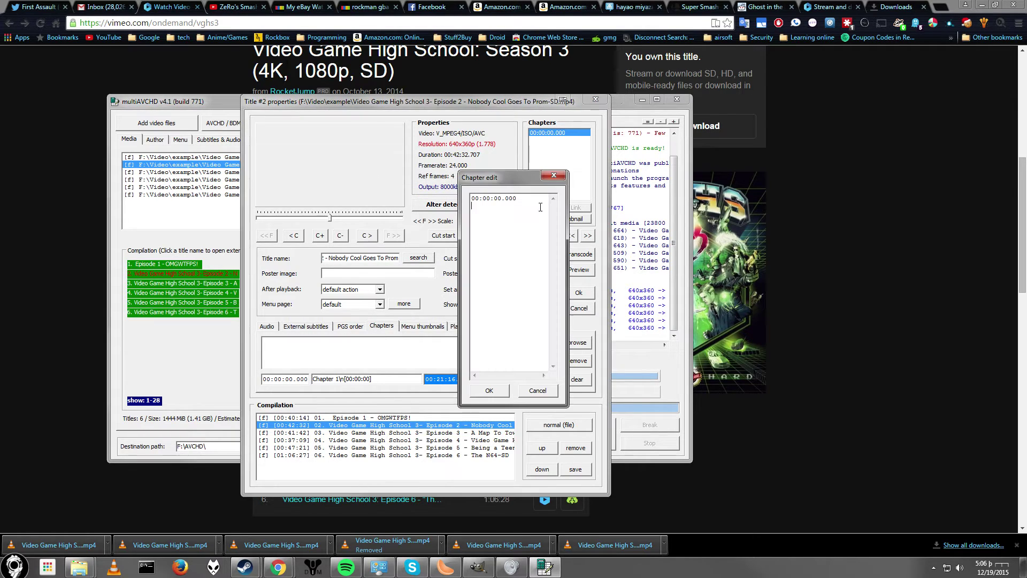
pyautogui.click(490, 205)
pyautogui.write('01:20:10.')
pyautogui.click(549, 396)
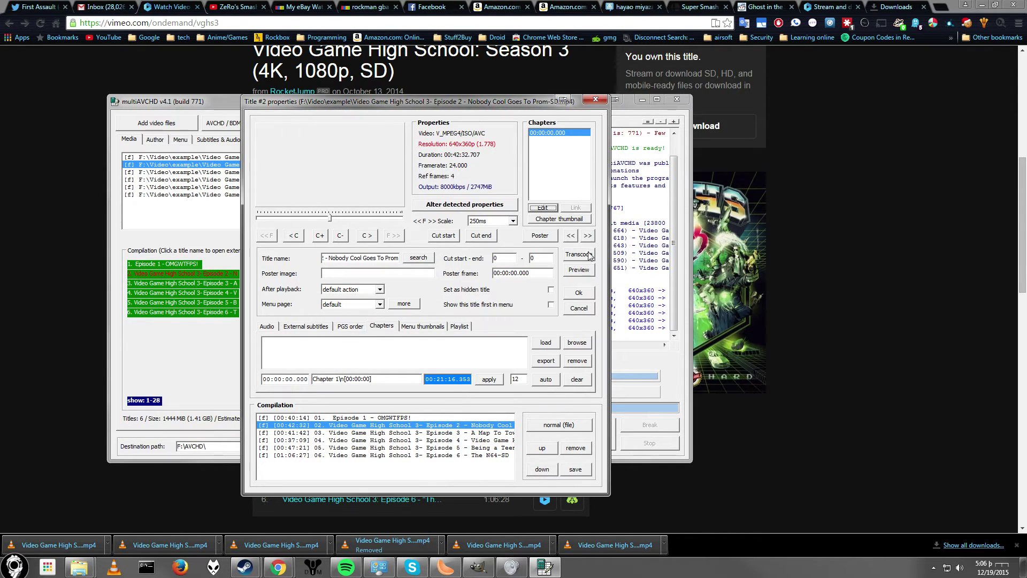
# Step: Apply Episode 2's properties and enable the XMB menu style on the Author tab
pyautogui.click(578, 293)
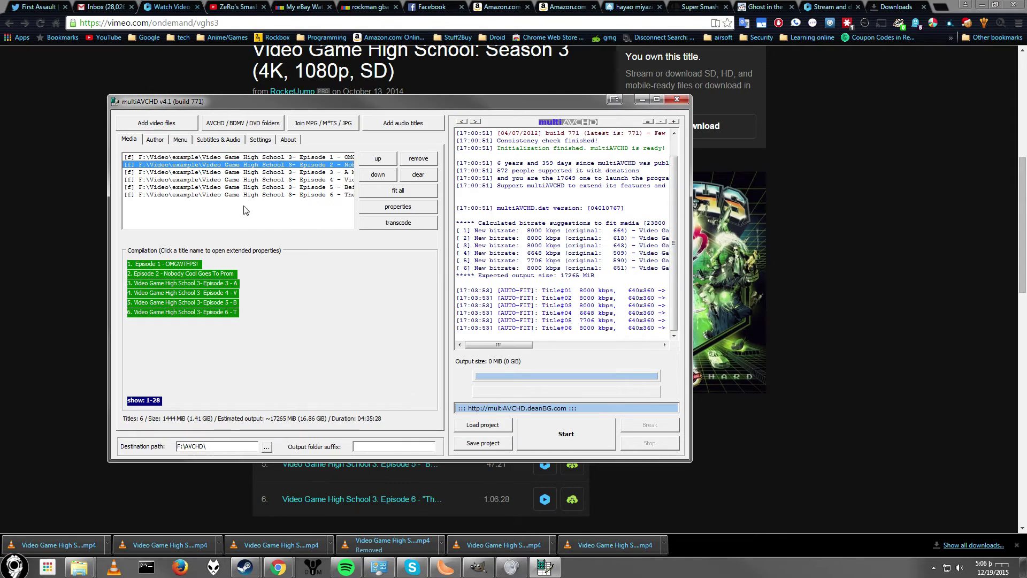
pyautogui.click(154, 140)
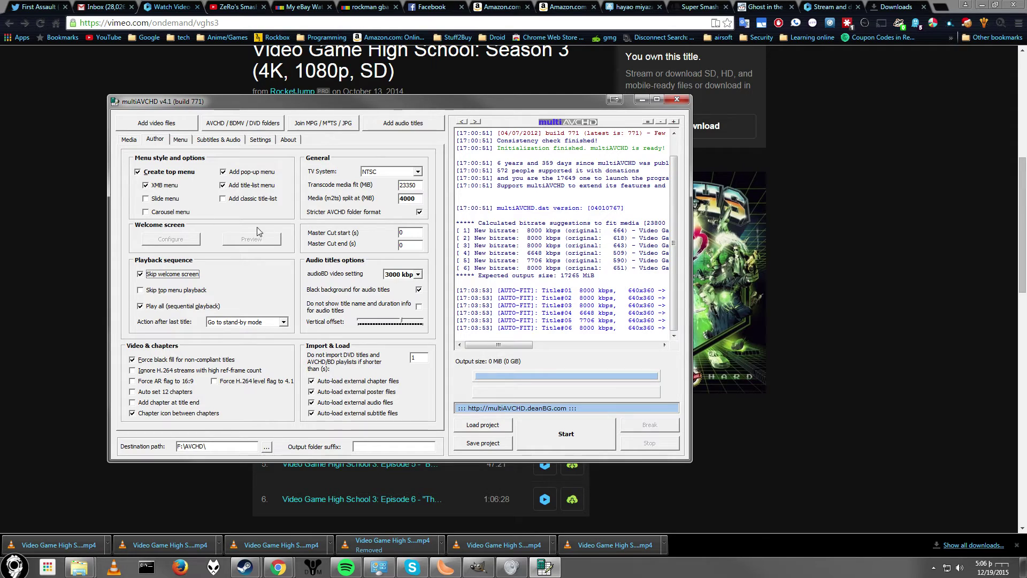
pyautogui.click(152, 187)
# Step: Browse the program's tabs and settle on the menu fonts, colours and labels settings
pyautogui.hotkey('ctrl', 'Tab')
pyautogui.hotkey('ctrl', 'Tab')
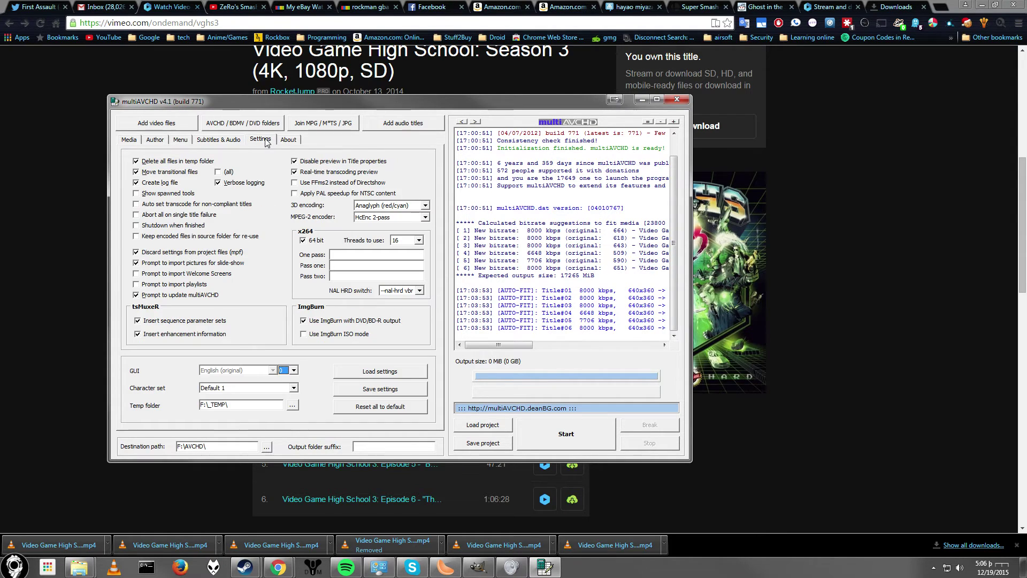
pyautogui.hotkey('ctrl', 'Tab')
pyautogui.hotkey('ctrl', 'Tab')
pyautogui.hotkey('ctrl', 'Tab')
pyautogui.click(288, 141)
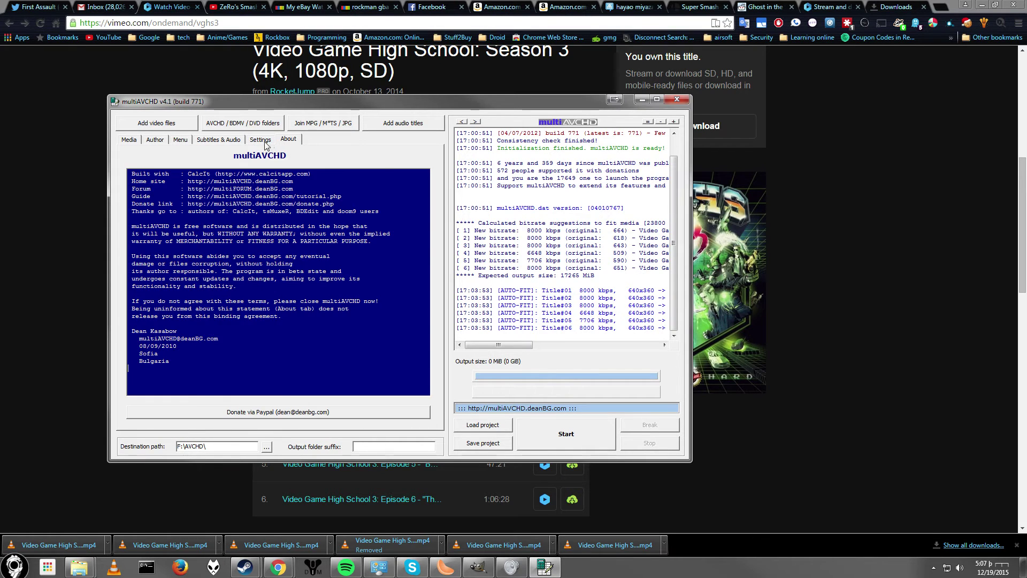
pyautogui.click(260, 141)
pyautogui.click(225, 140)
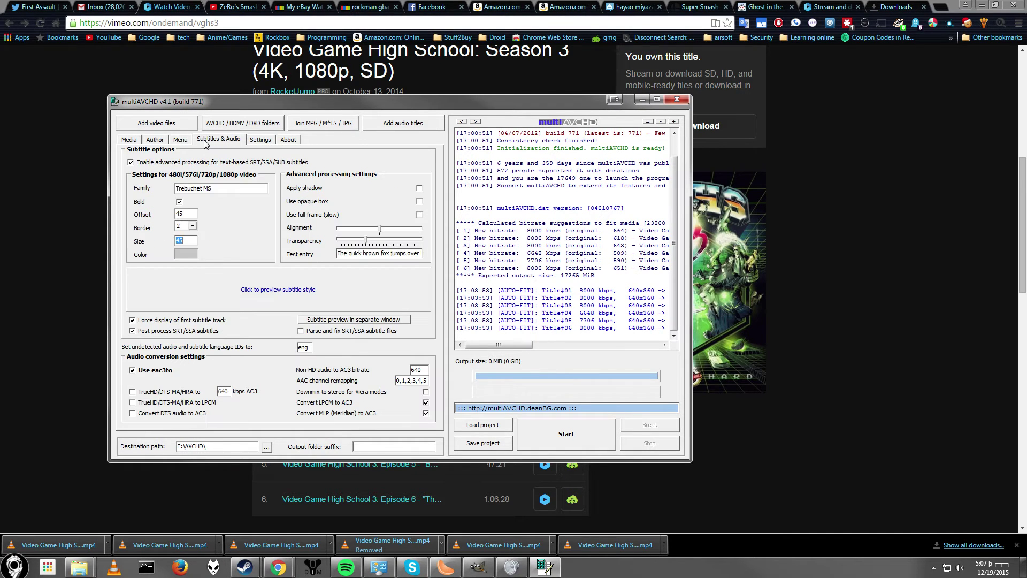
pyautogui.click(177, 143)
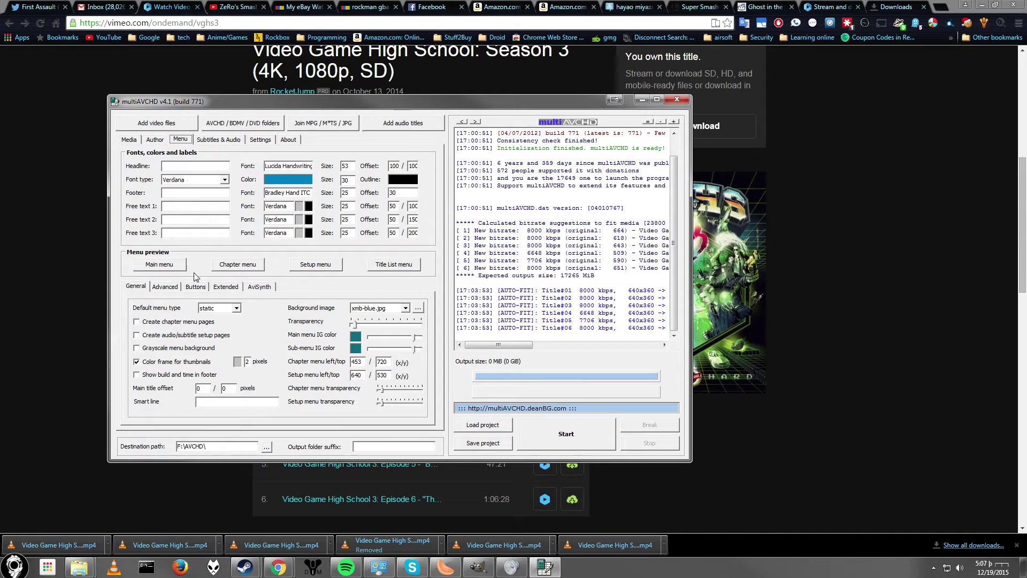
pyautogui.click(172, 268)
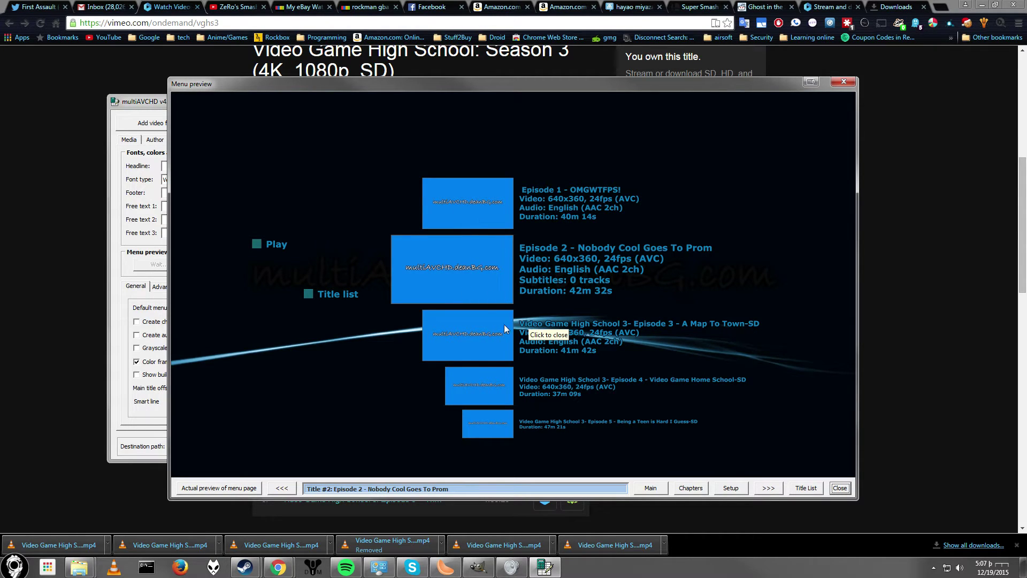
pyautogui.click(834, 82)
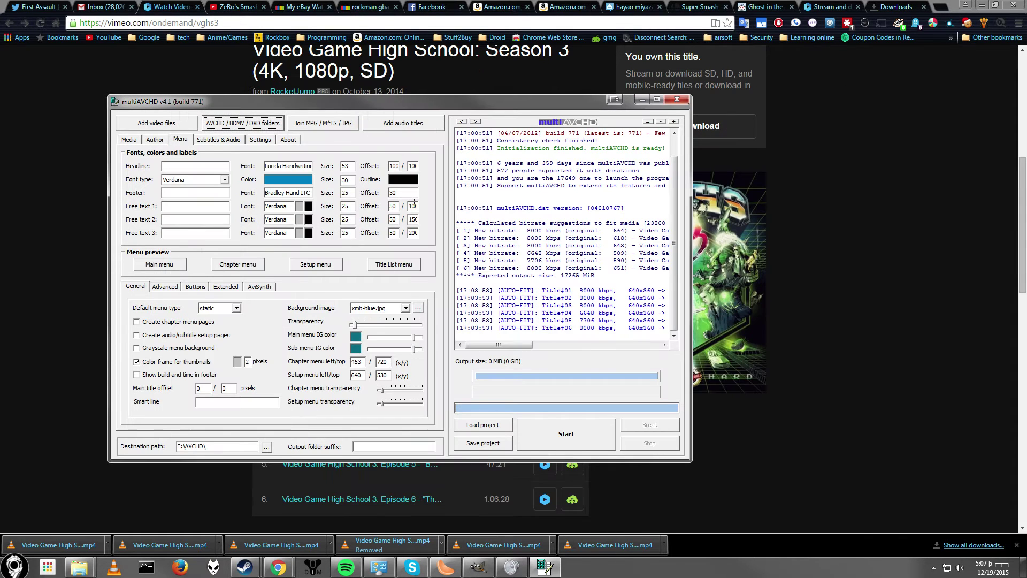
pyautogui.click(155, 139)
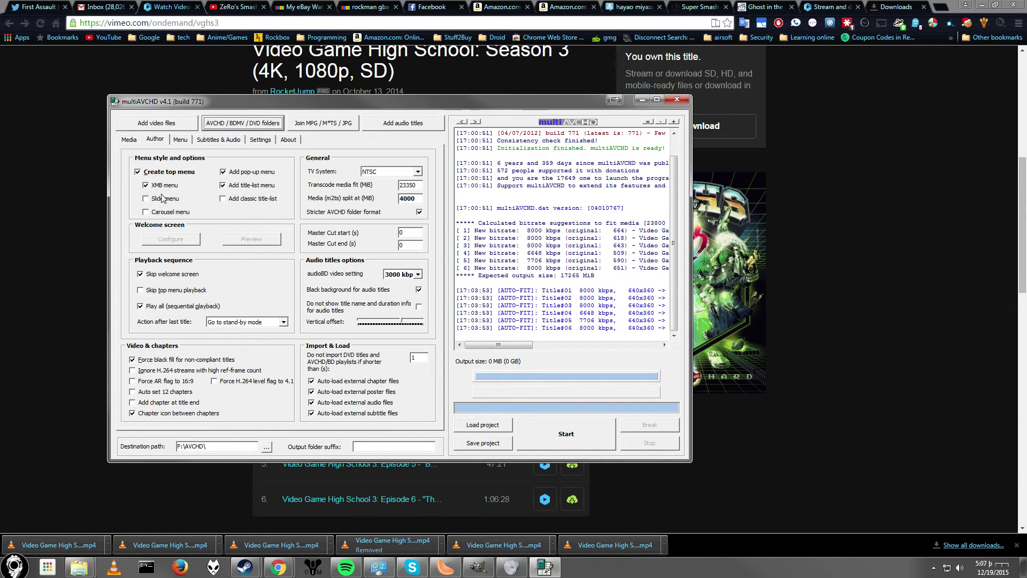
pyautogui.click(183, 140)
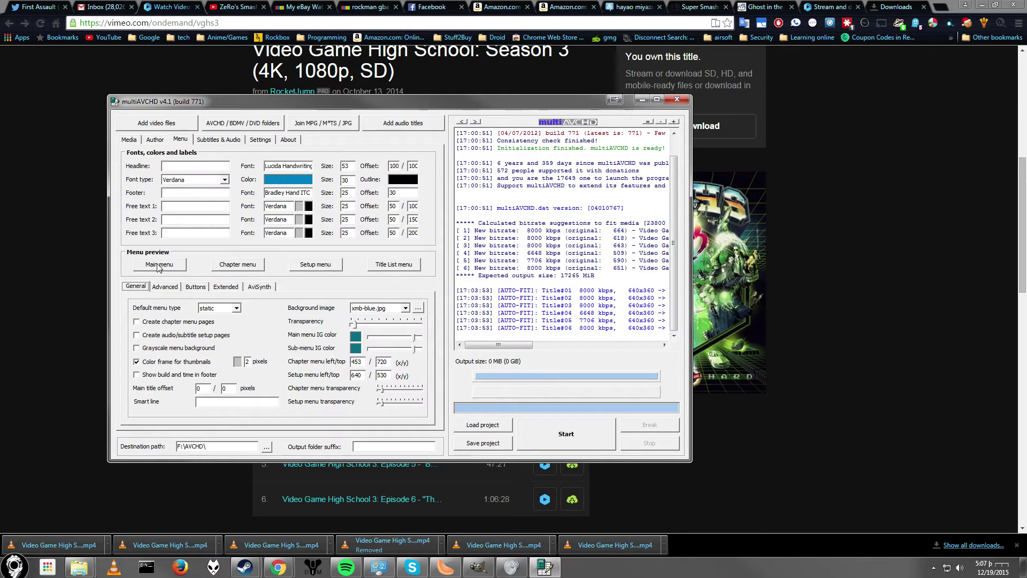
pyautogui.click(186, 264)
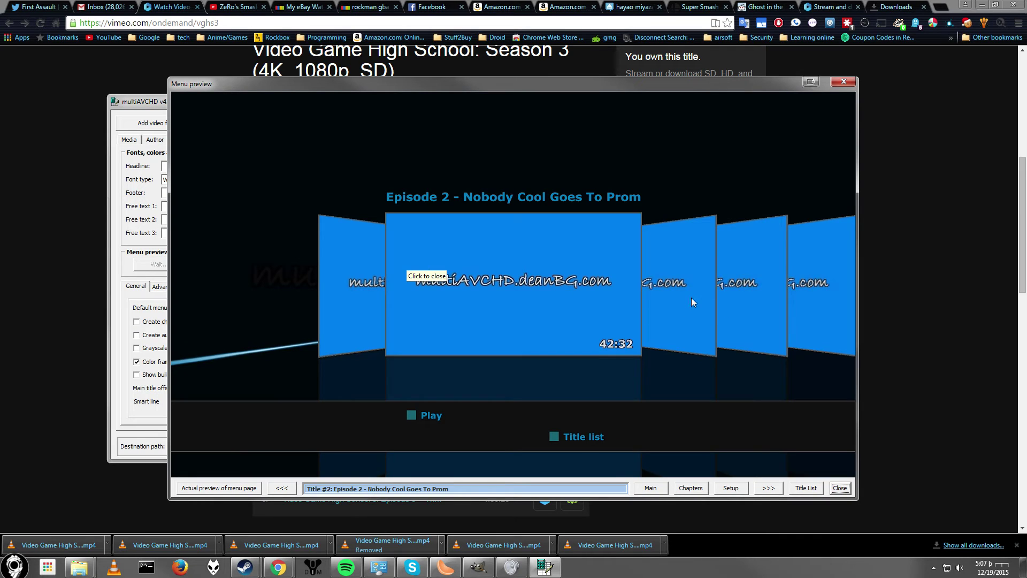
pyautogui.click(623, 291)
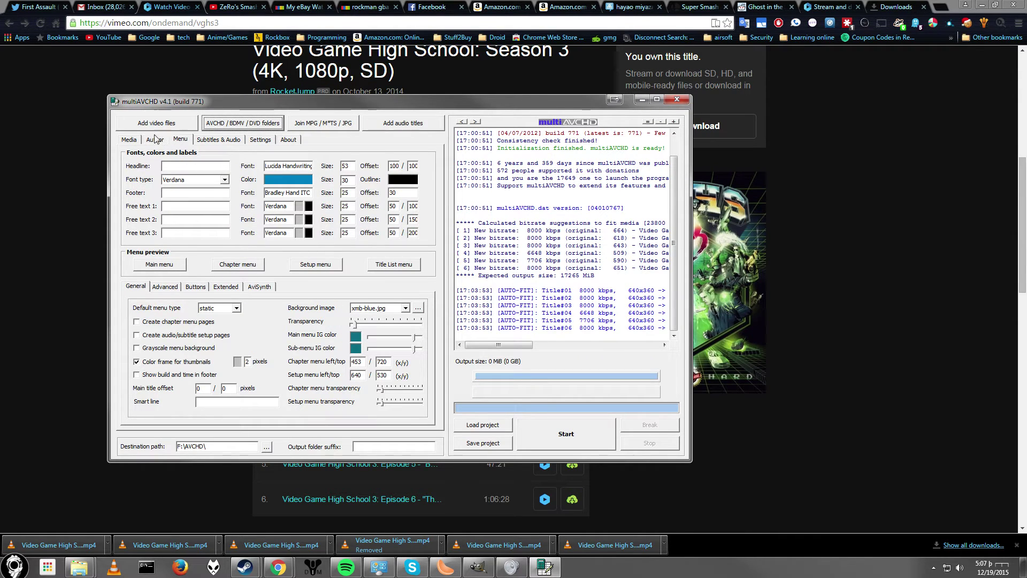
# Step: Edit the menu's free text fields, entering 'VGHS S' and 'The Final Season'
pyautogui.click(290, 181)
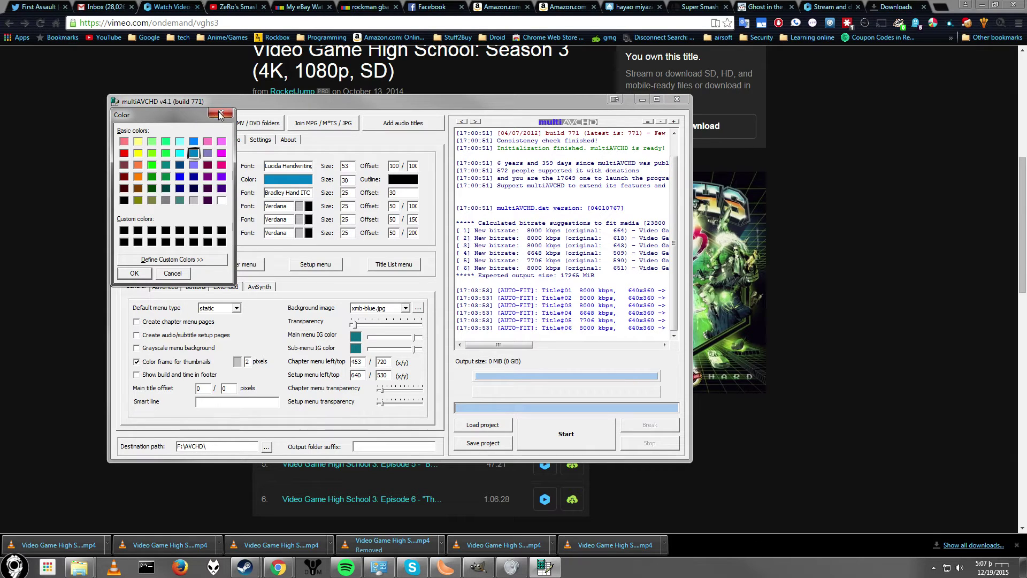
pyautogui.press('Escape')
pyautogui.click(204, 168)
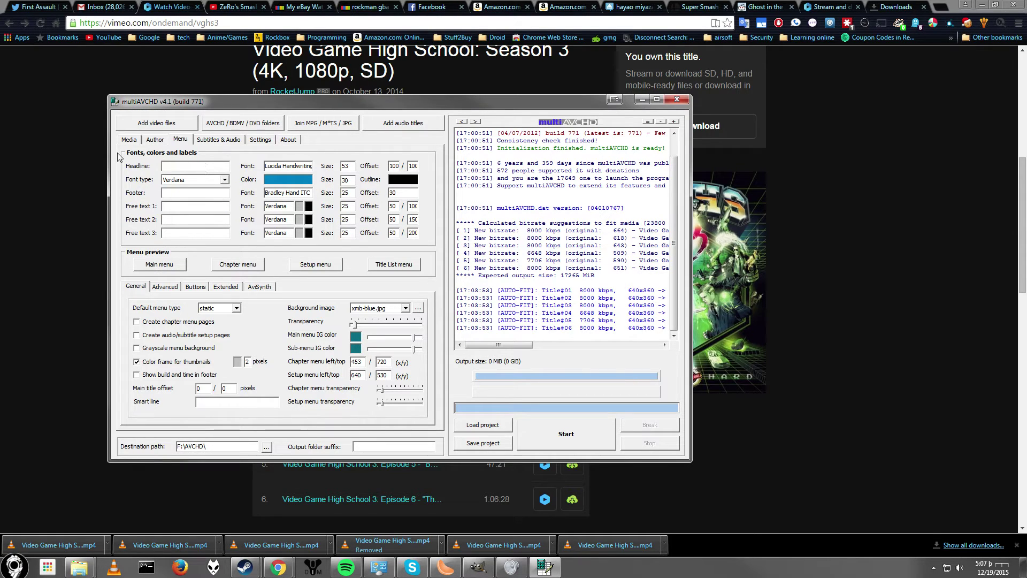
pyautogui.write('VGHS Season 3')
pyautogui.click(171, 196)
pyautogui.write('The Final Season')
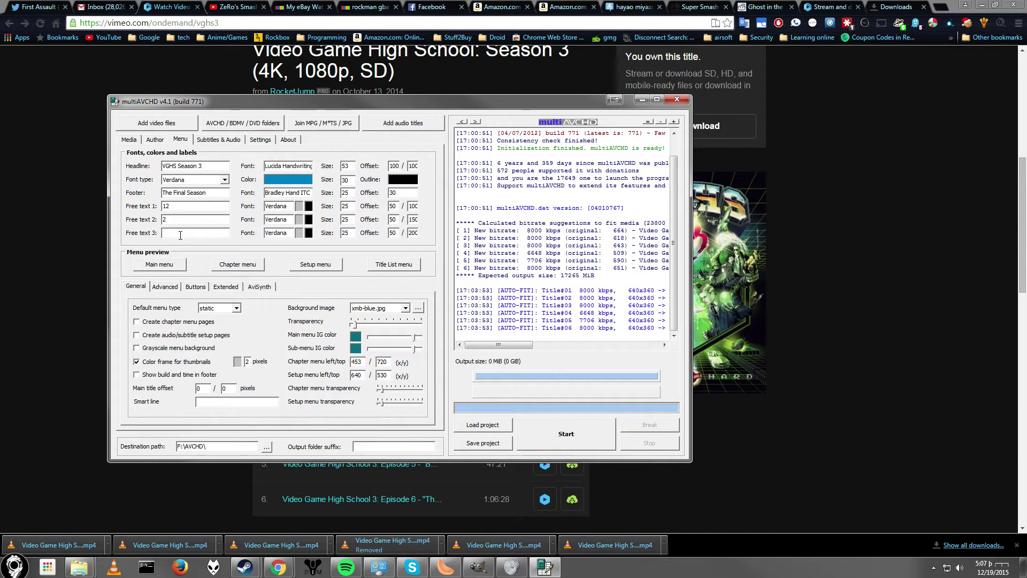
pyautogui.press('BackSpace')
# Step: Set the smart line to 'Video Game High scool!' and the background image to xmb-green.jpg
pyautogui.click(219, 400)
pyautogui.write('Video Ga')
pyautogui.press('capslock')
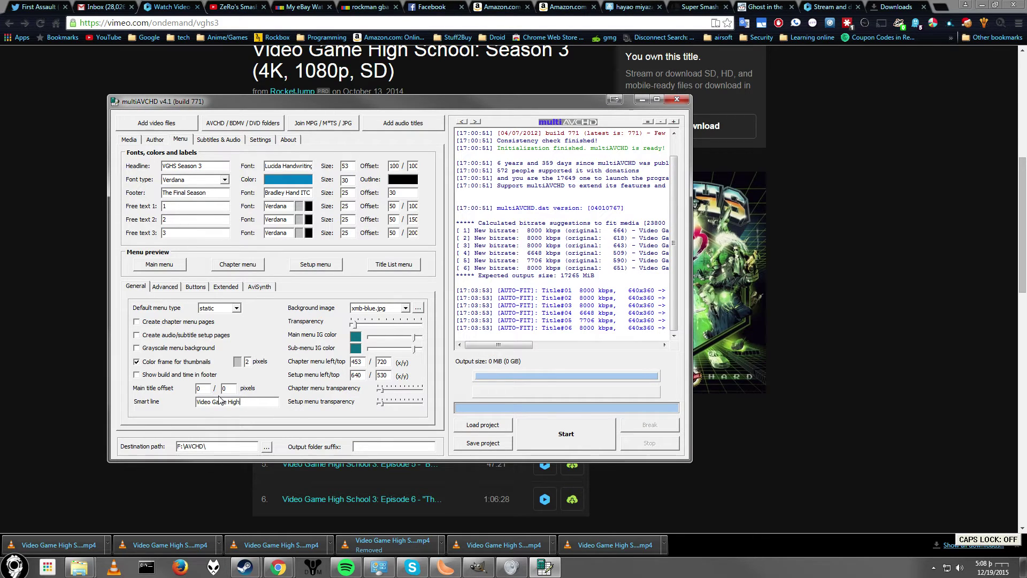
pyautogui.write('me High scool!')
pyautogui.click(389, 309)
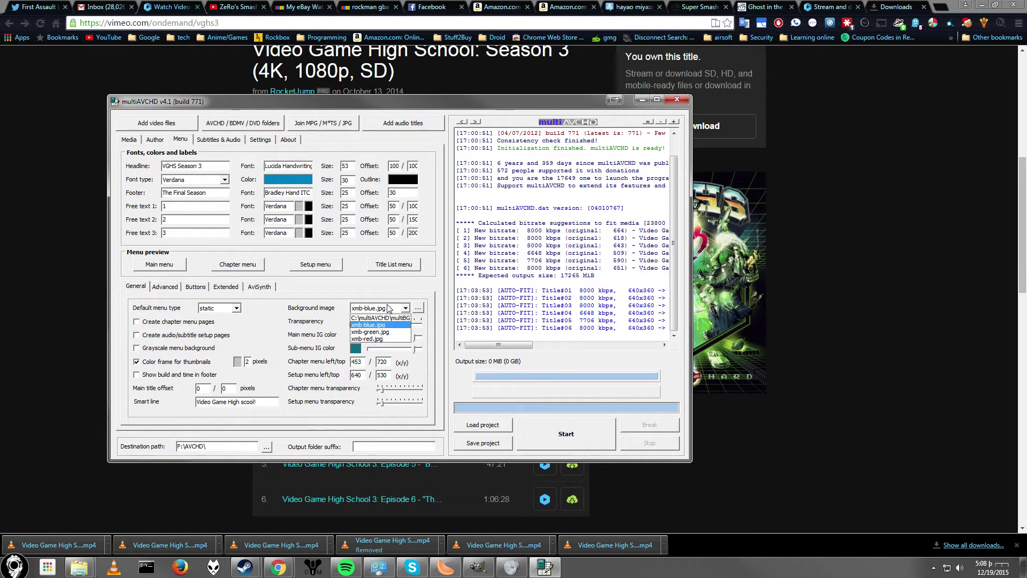
pyautogui.click(384, 332)
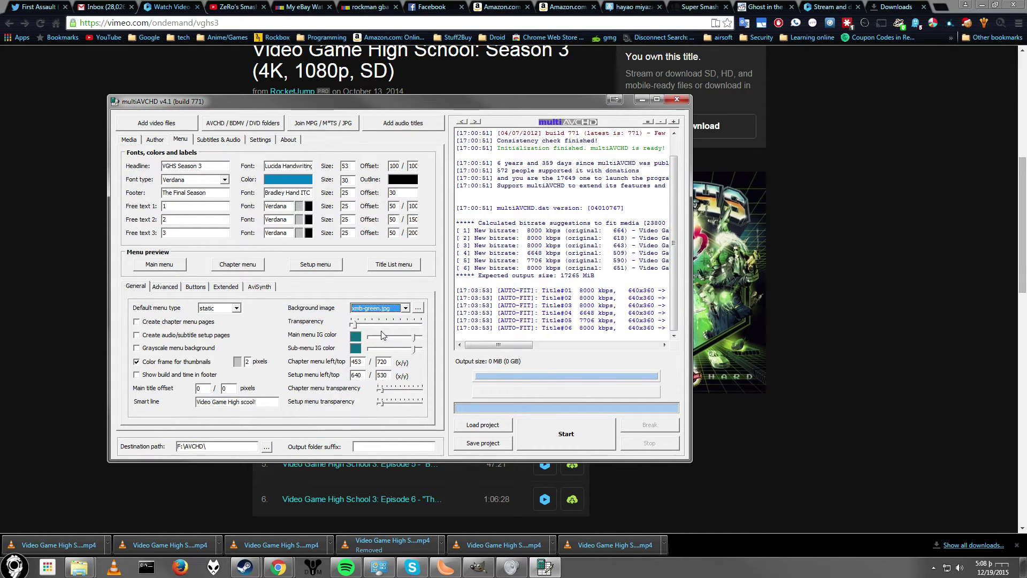
# Step: Enable Create chapter menu pages, previewing the main menu before and after to see the Chapters entry
pyautogui.click(162, 265)
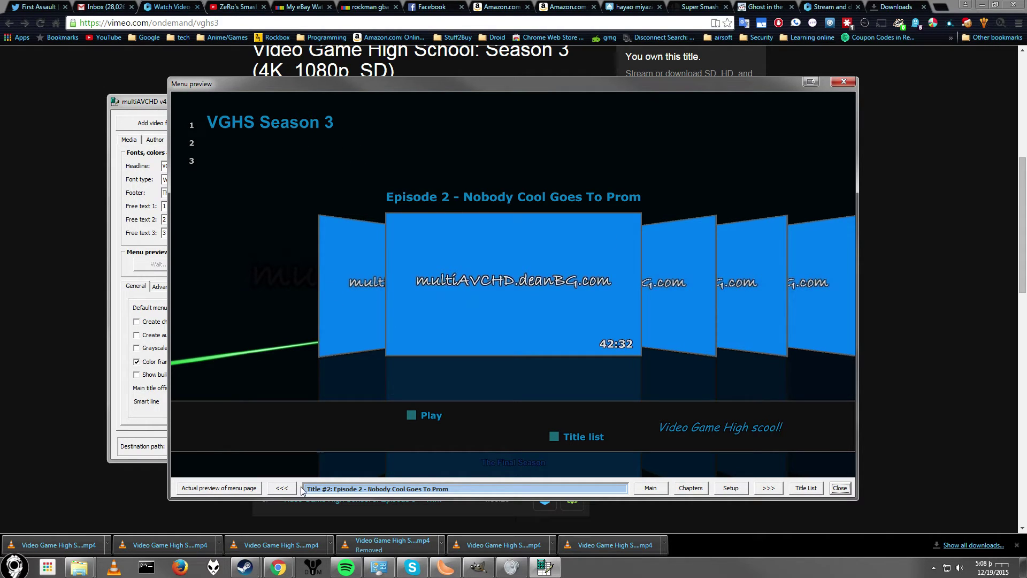
pyautogui.click(284, 489)
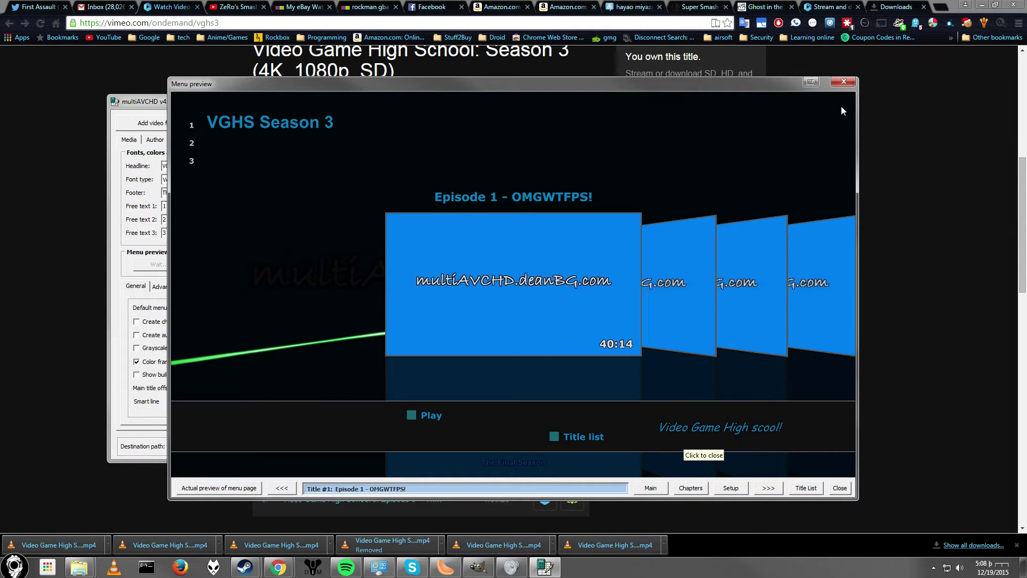
pyautogui.click(844, 82)
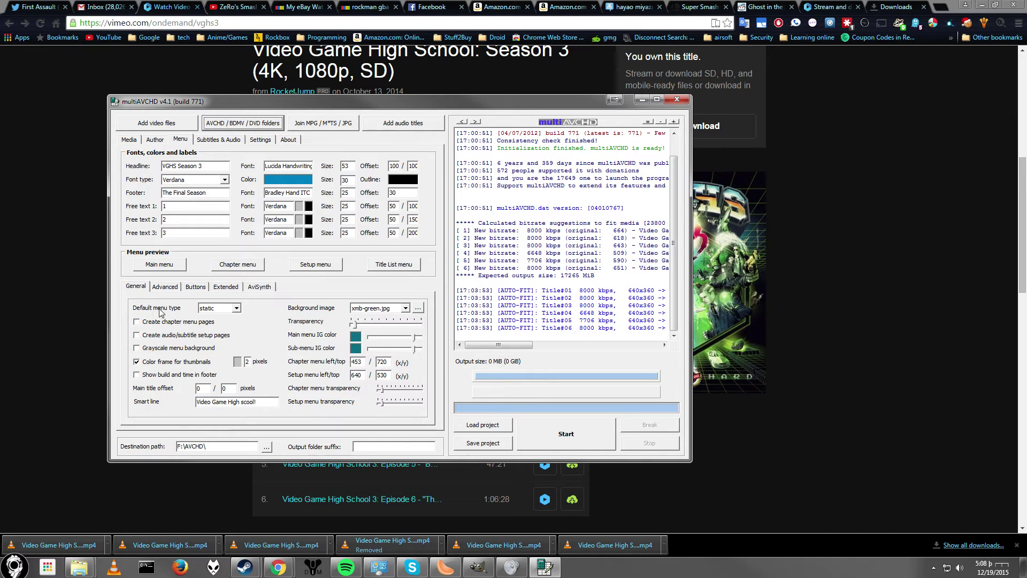
pyautogui.click(149, 323)
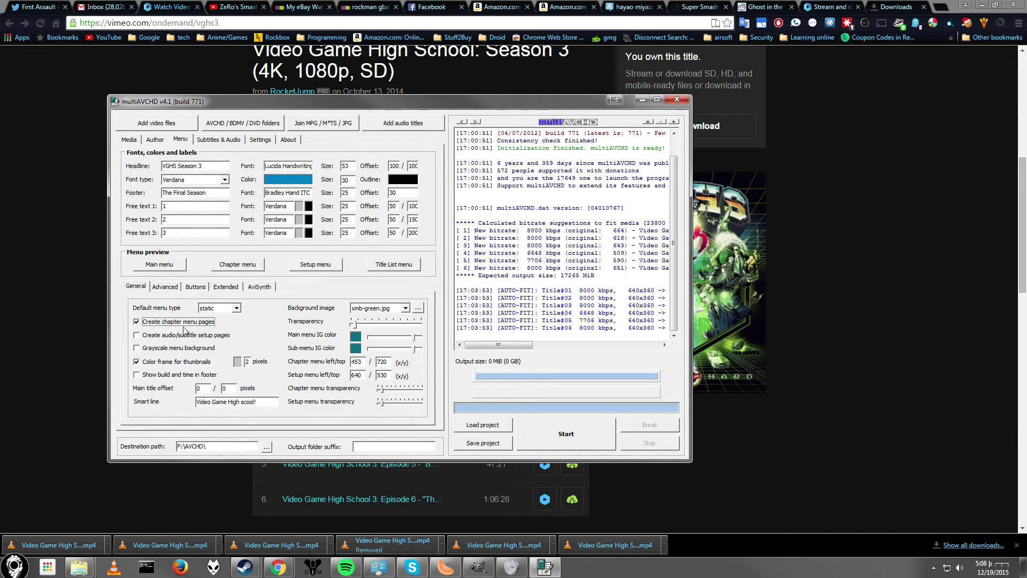
pyautogui.click(152, 267)
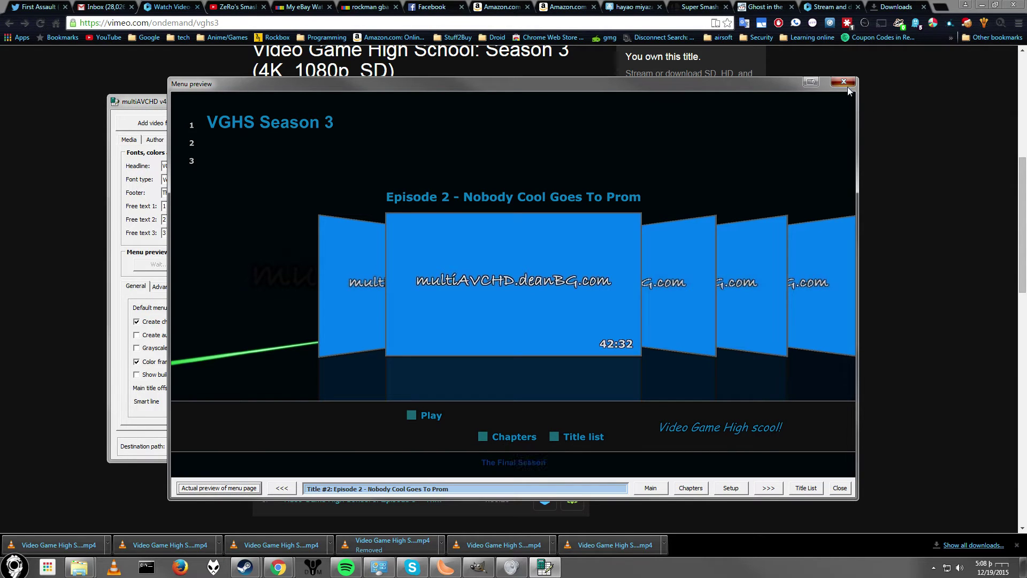
pyautogui.click(846, 83)
pyautogui.click(143, 338)
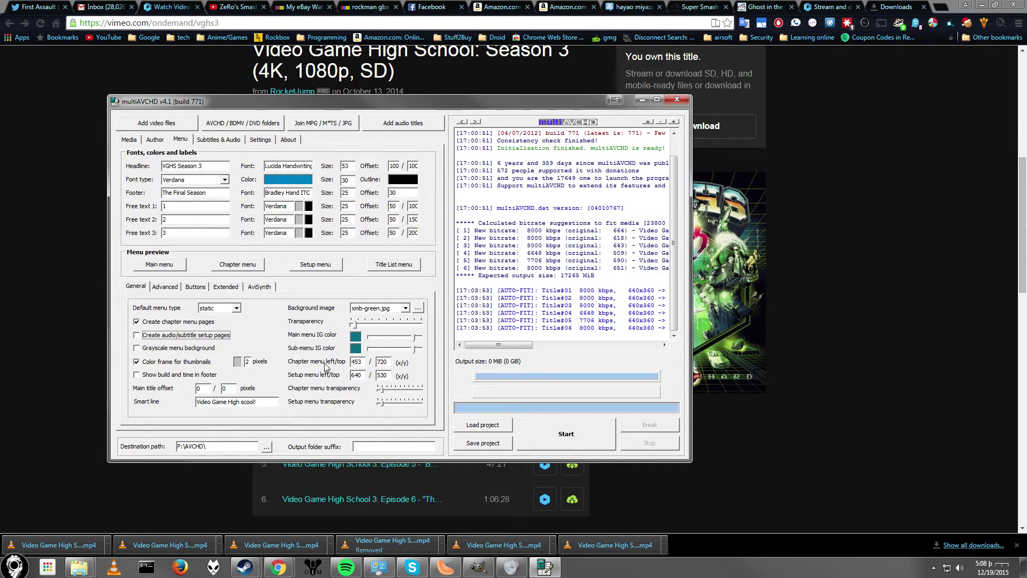
# Step: Look through the menu's Advanced, Buttons and Extended sub-tabs
pyautogui.click(180, 288)
pyautogui.click(196, 288)
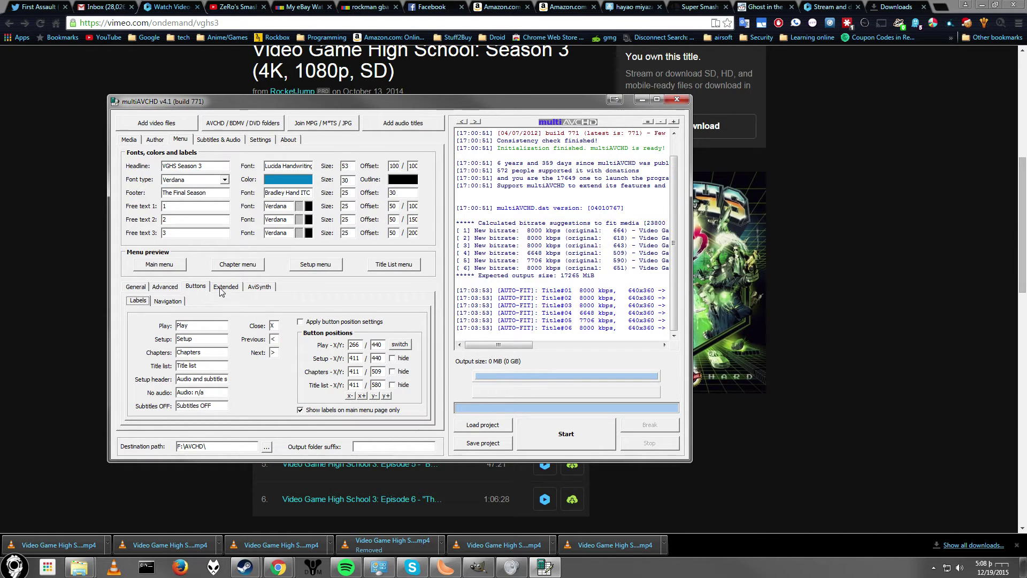
pyautogui.click(224, 288)
pyautogui.click(195, 288)
# Step: Switch the top menu from Slide to Carousel menu, keeping NTSC as the TV system
pyautogui.click(154, 140)
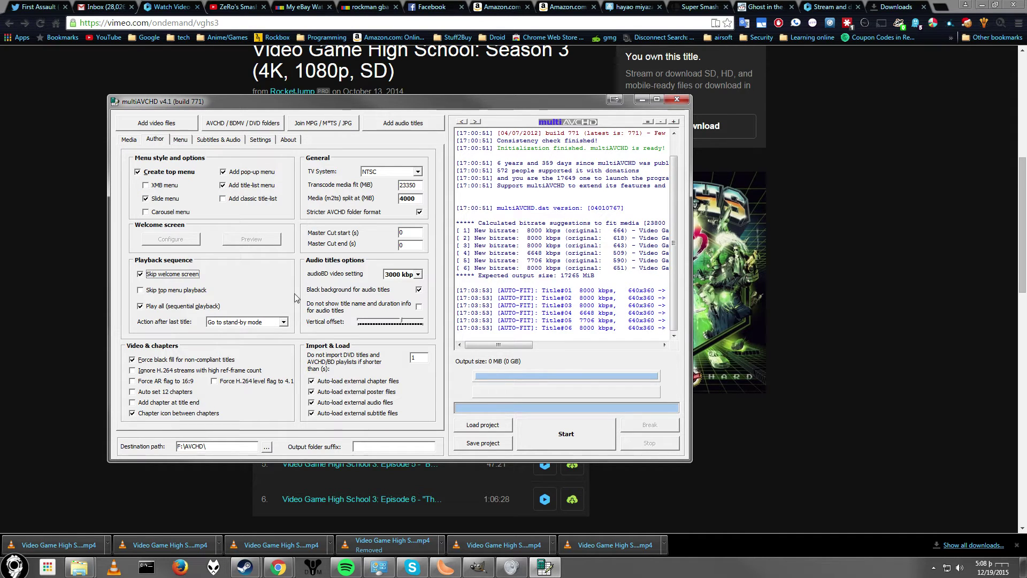
pyautogui.click(160, 213)
pyautogui.click(412, 180)
pyautogui.click(411, 174)
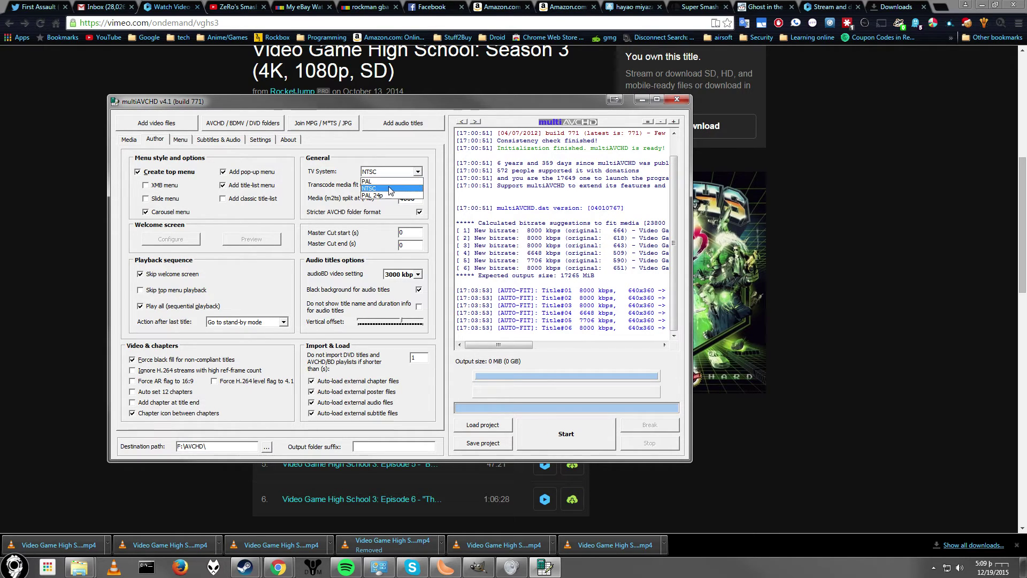
pyautogui.click(391, 189)
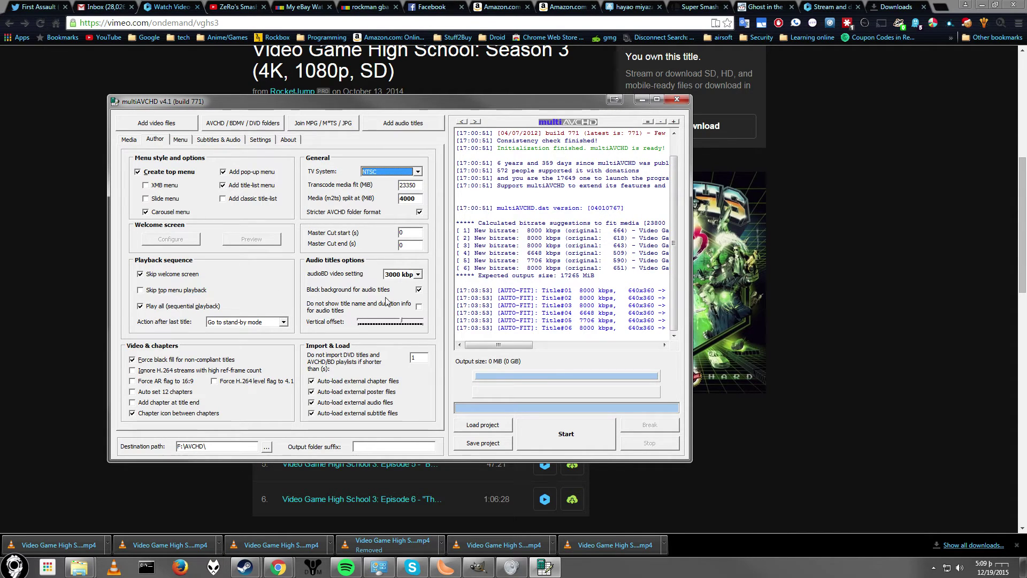
pyautogui.click(180, 141)
# Step: Preview the carousel main menu, close it, and glance over the Media and Author tabs
pyautogui.click(159, 267)
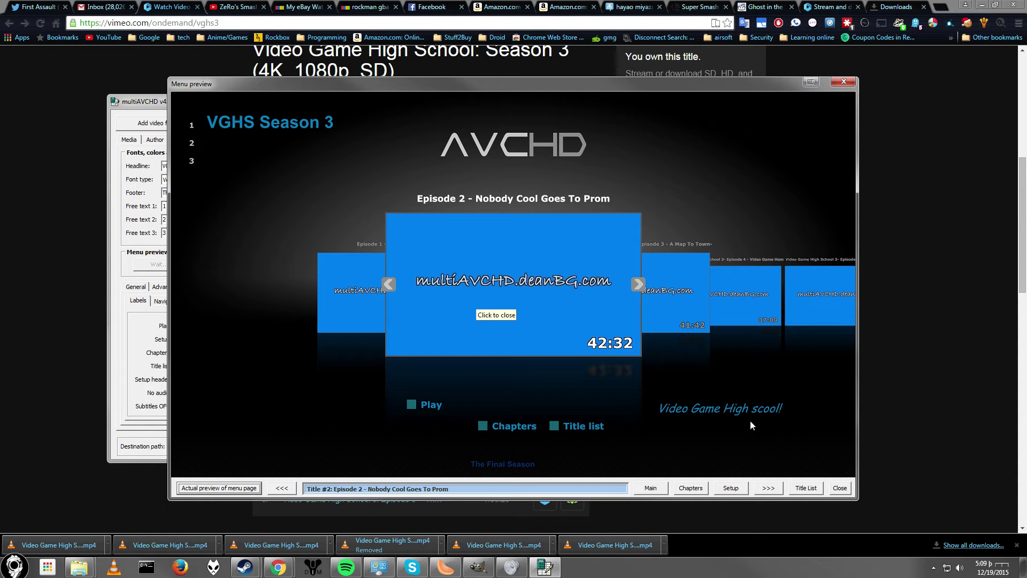
pyautogui.click(844, 81)
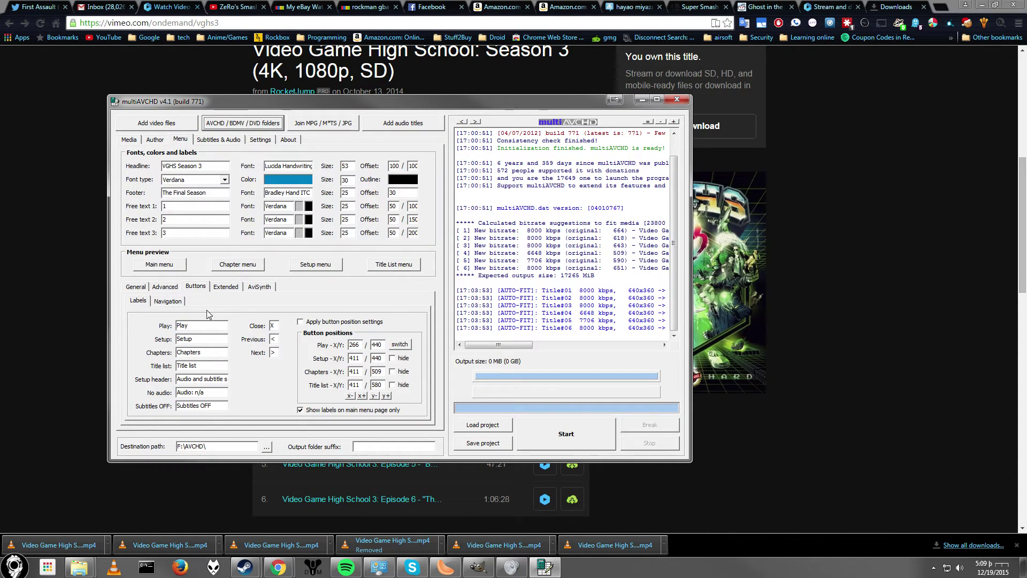
pyautogui.click(134, 139)
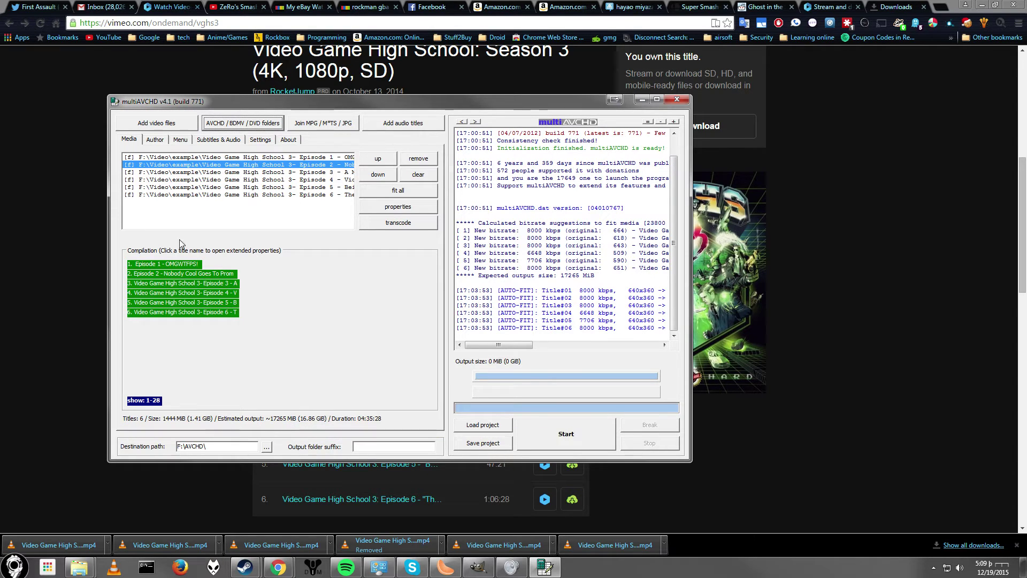
pyautogui.click(164, 139)
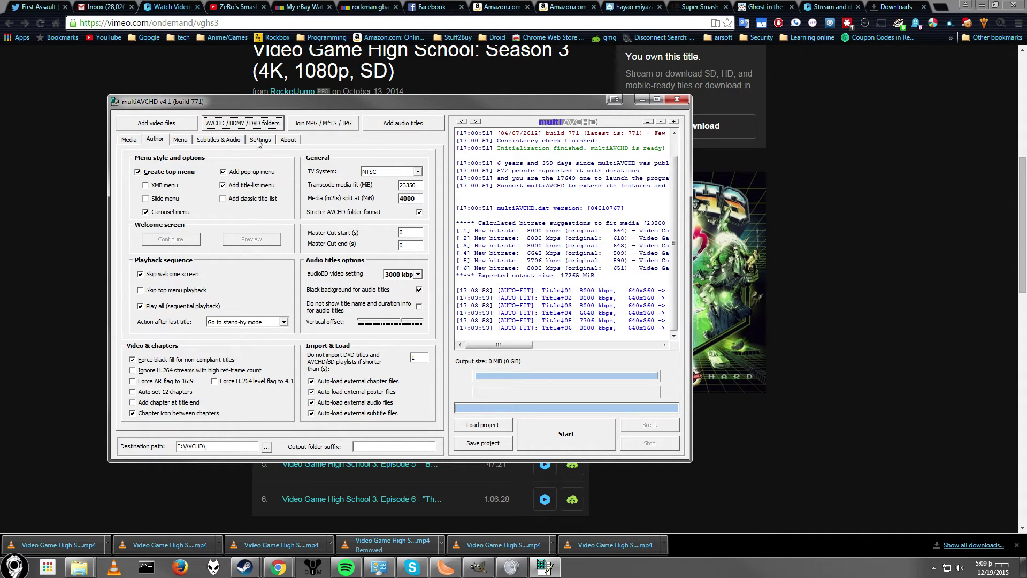
pyautogui.click(131, 140)
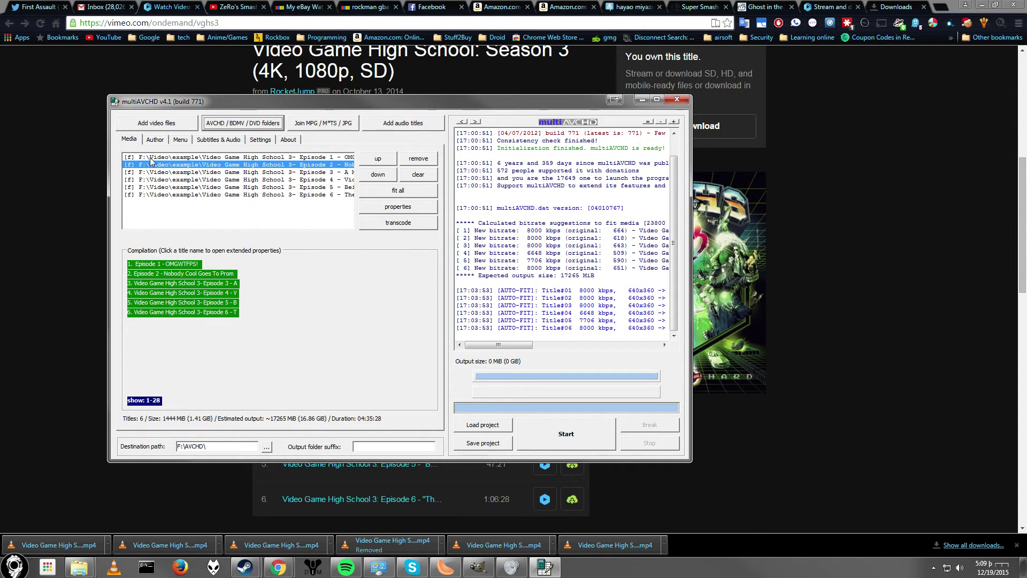
# Step: Return to the Menu settings and preview the main menu once more before closing it
pyautogui.click(173, 141)
pyautogui.click(161, 142)
pyautogui.click(174, 141)
pyautogui.click(158, 267)
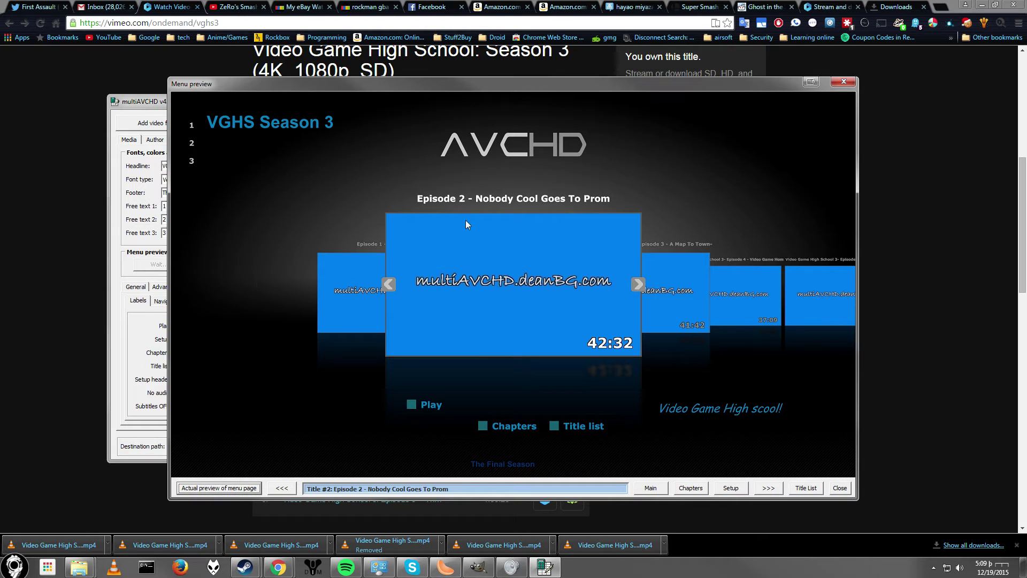
pyautogui.click(835, 83)
# Step: Open Episode 1's Title #1 properties from the compilation list and confirm with Ok
pyautogui.click(129, 139)
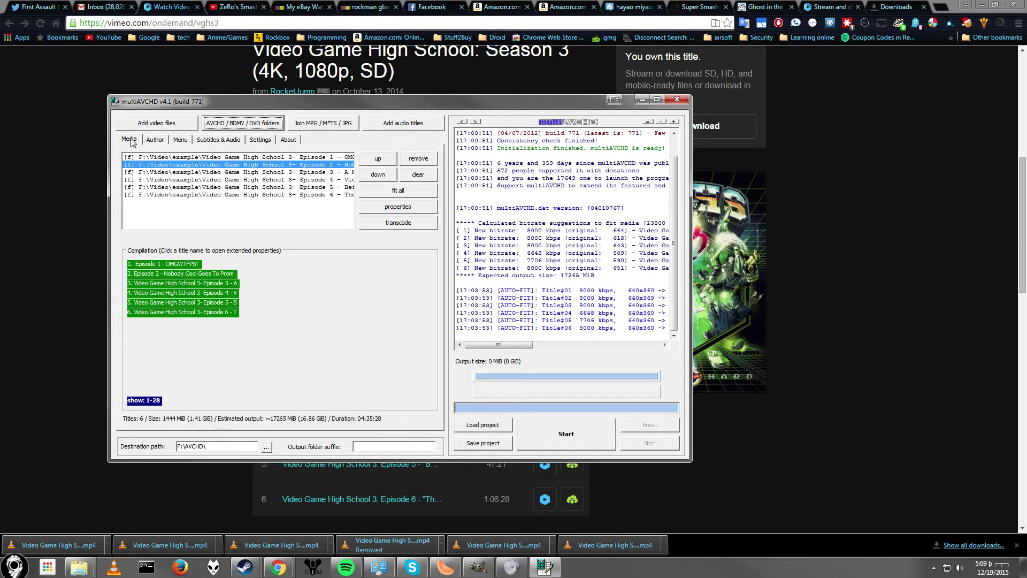
pyautogui.click(173, 266)
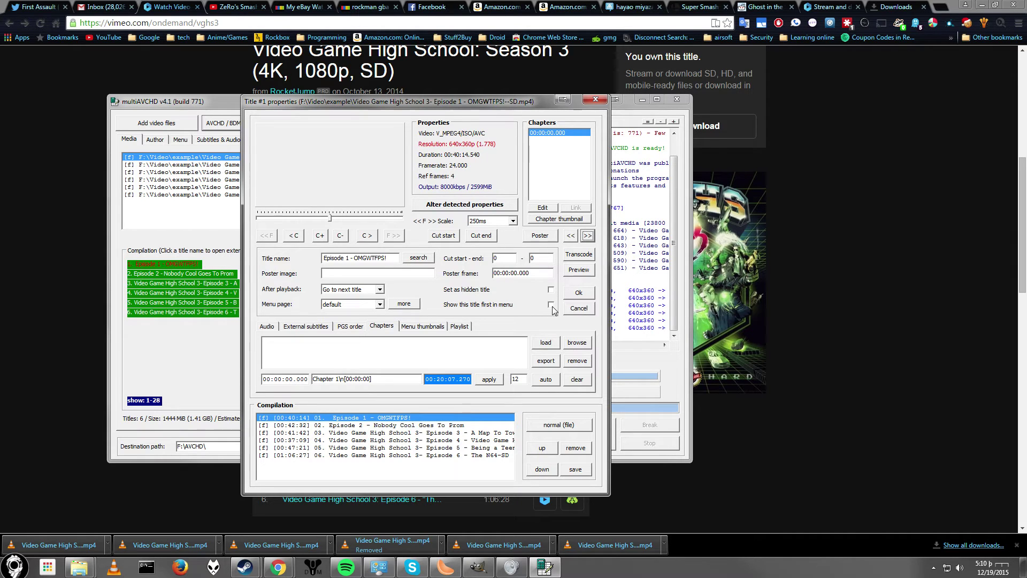
pyautogui.click(580, 293)
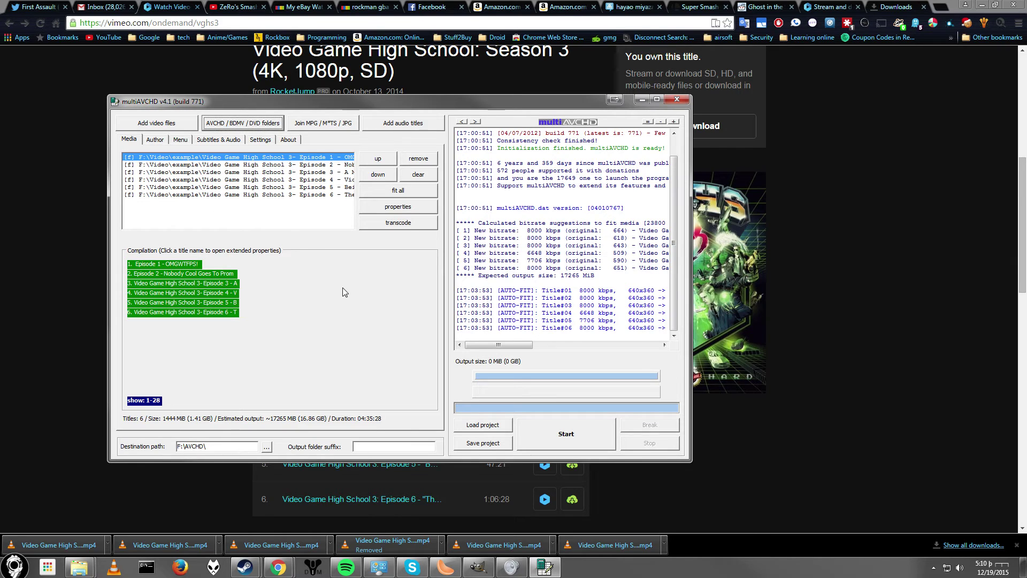
# Step: Preview the main menu carousel, now starting on Episode 1 - OMGWTFPS!, and close it
pyautogui.click(156, 143)
pyautogui.click(181, 140)
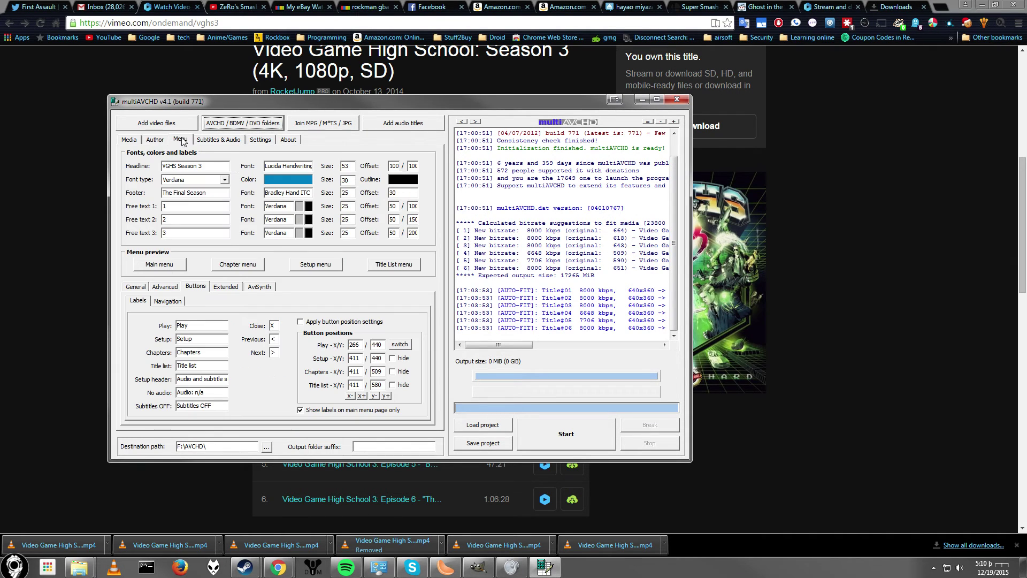
pyautogui.click(160, 265)
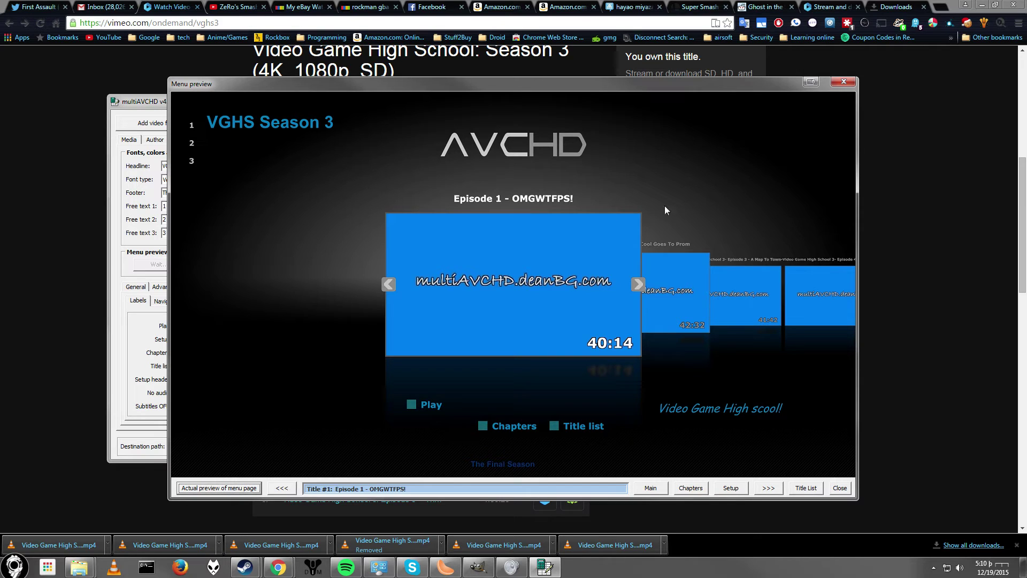
pyautogui.click(844, 82)
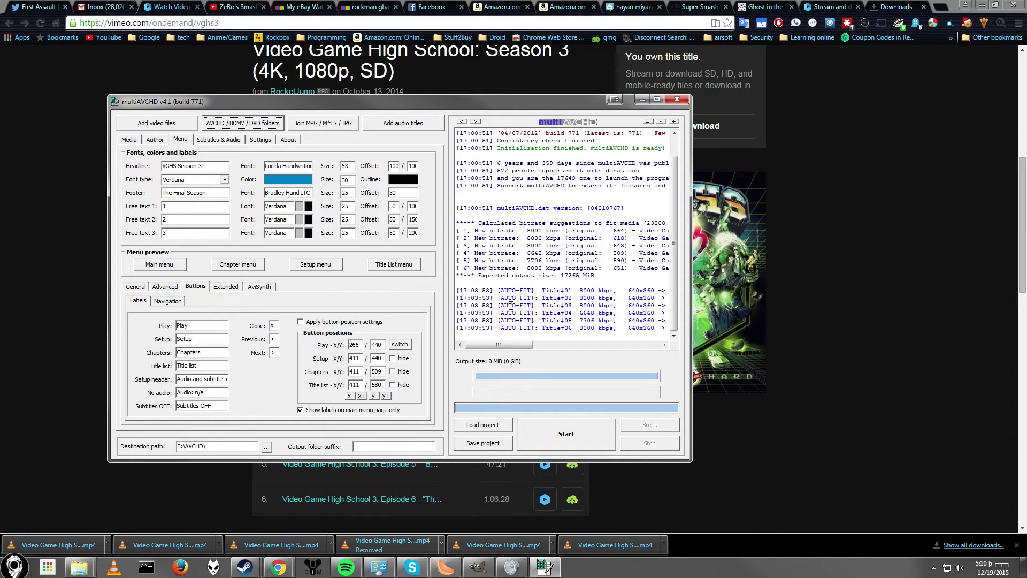
# Step: Highlight the AUTO-FIT bitrate lines and the 720x480 resolution in the log
pyautogui.moveTo(520, 291); pyautogui.dragTo(619, 320)
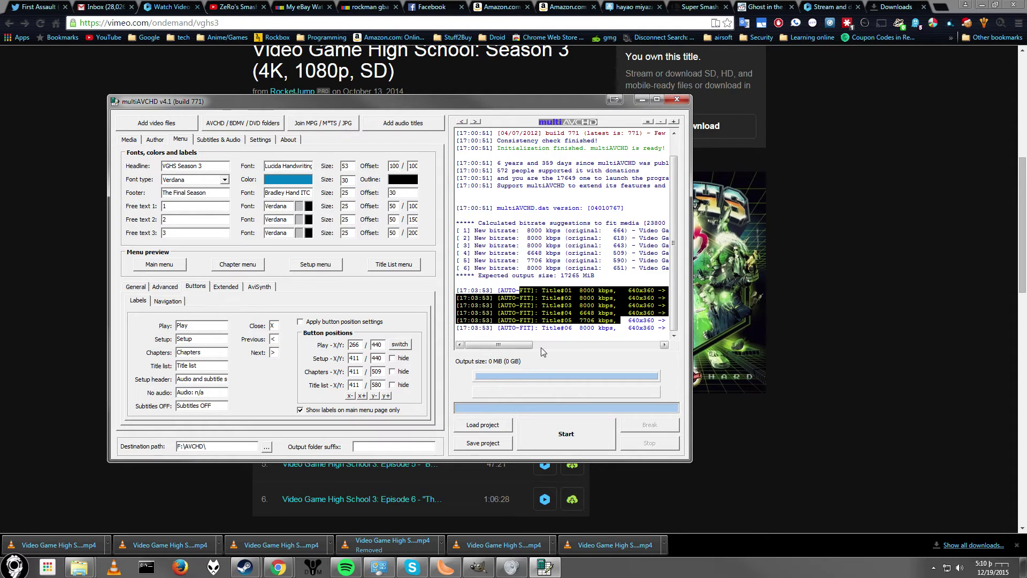
pyautogui.moveTo(513, 348); pyautogui.dragTo(554, 345)
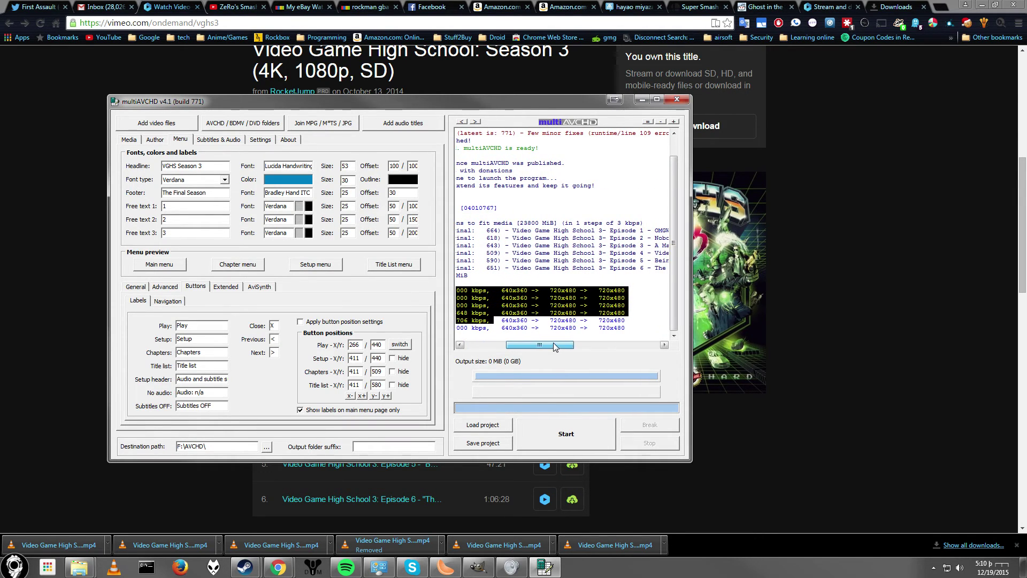
pyautogui.click(560, 290)
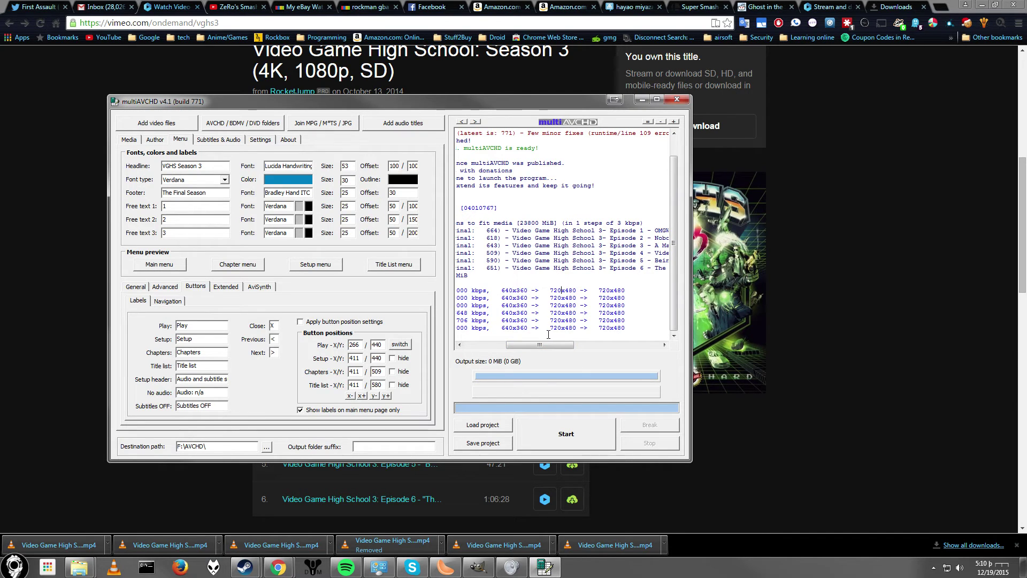
pyautogui.moveTo(550, 345)
pyautogui.mouseDown()
pyautogui.moveTo(527, 345)
pyautogui.moveTo(560, 342)
pyautogui.mouseUp()
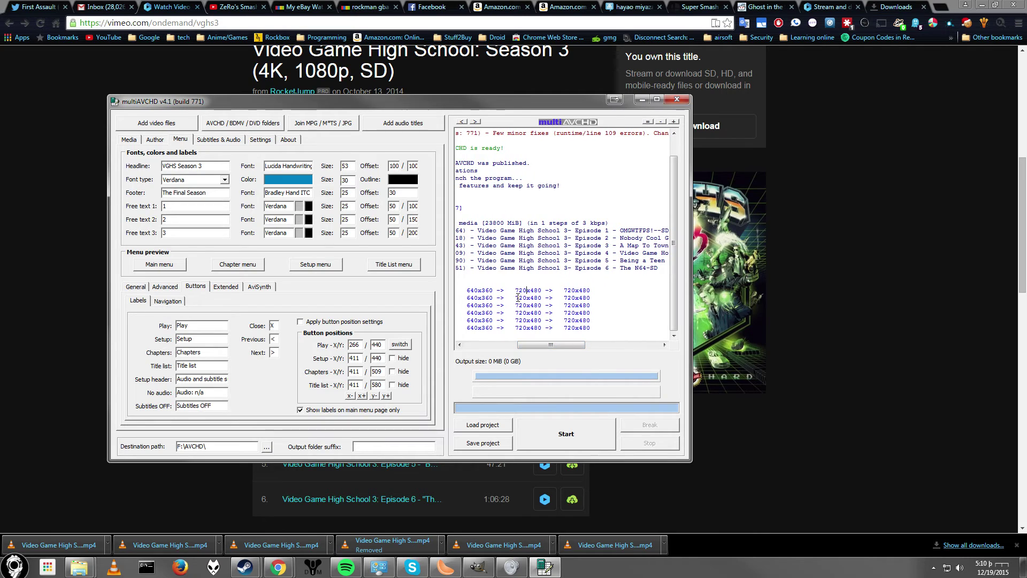
pyautogui.moveTo(519, 291); pyautogui.dragTo(536, 290)
pyautogui.moveTo(541, 345); pyautogui.dragTo(508, 345)
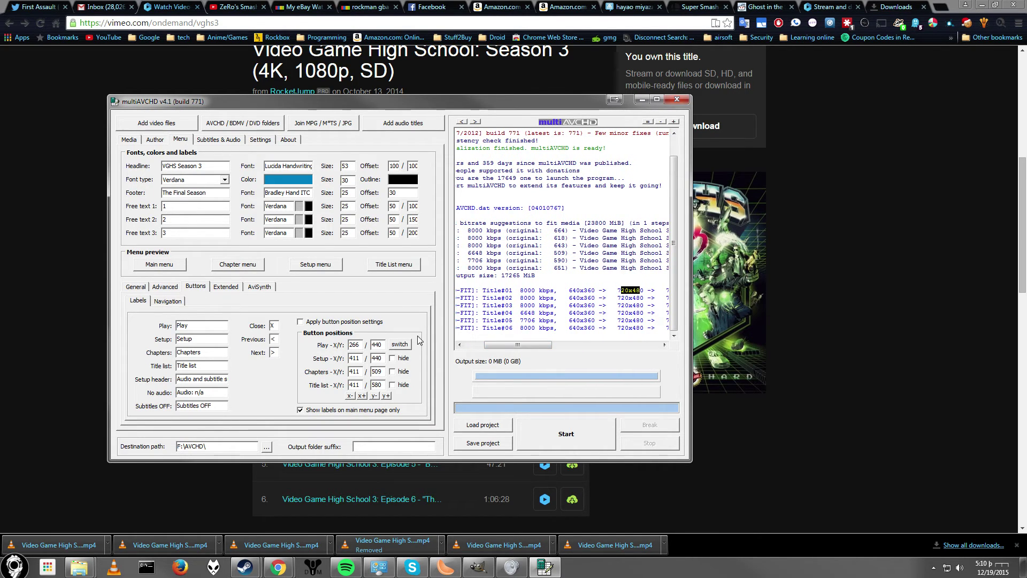
# Step: Flip through the Extended, Buttons and General menu sub-tabs
pyautogui.click(226, 287)
pyautogui.click(191, 287)
pyautogui.click(163, 287)
pyautogui.click(140, 287)
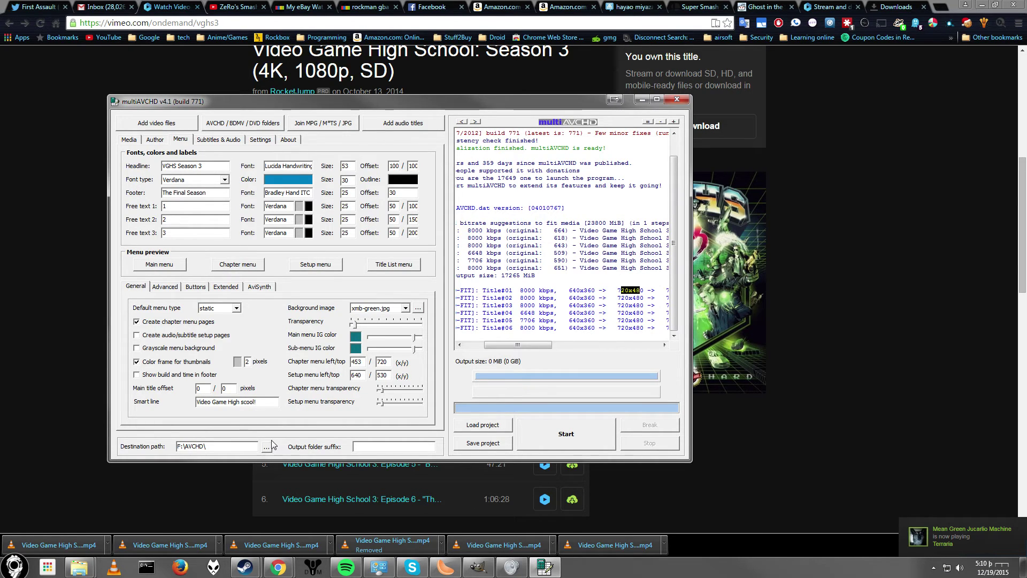
# Step: Look over the remaining menu pages, the Author and Subtitle/Audio tabs, then the general settings
pyautogui.click(177, 288)
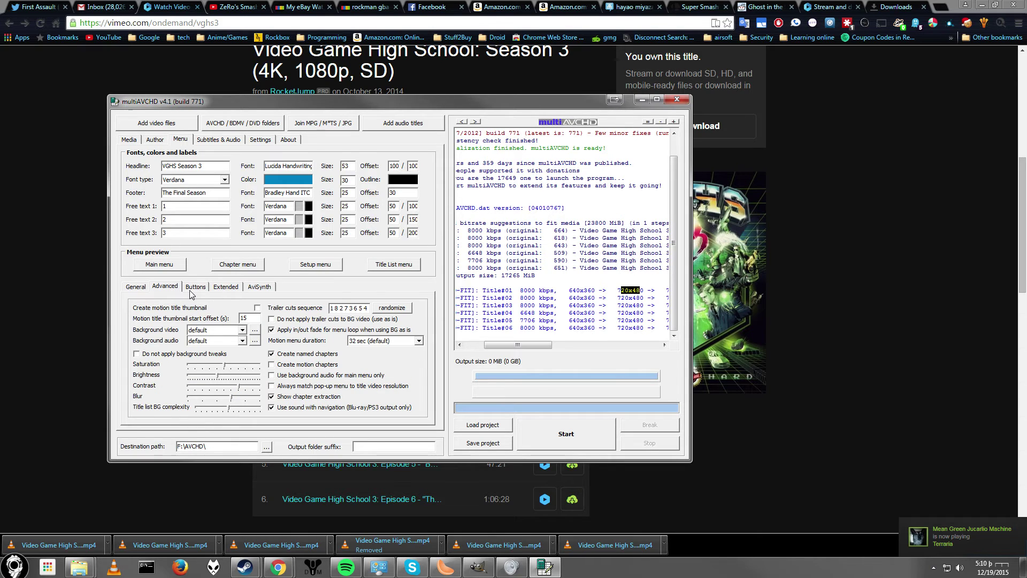
pyautogui.click(196, 289)
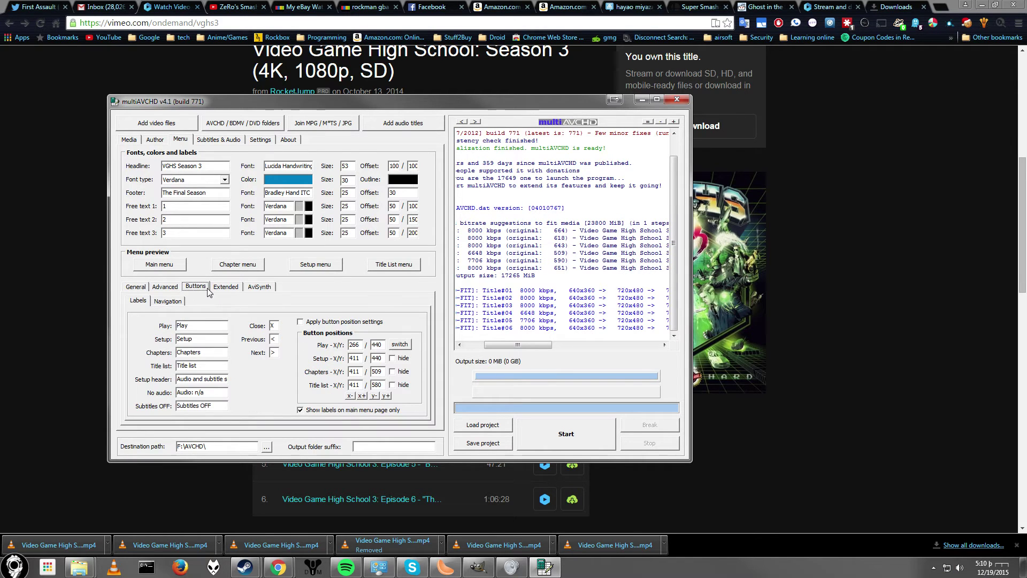
pyautogui.click(217, 287)
pyautogui.click(157, 142)
pyautogui.click(229, 141)
pyautogui.click(261, 139)
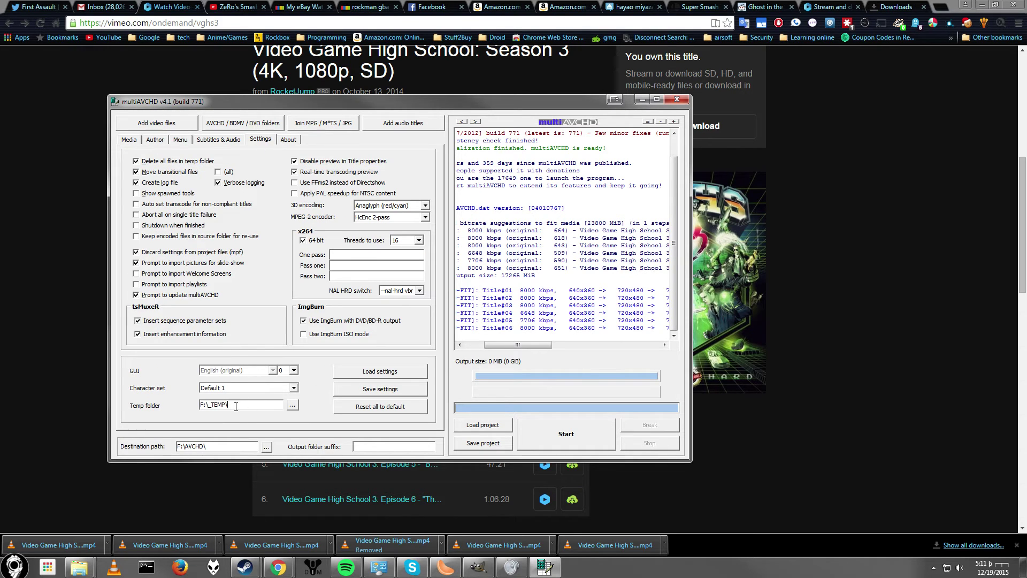
# Step: Keep temp folder F:\_TEMP\ and destination F:\AVCHD\, and set output folder suffix VGHS
pyautogui.moveTo(236, 407); pyautogui.dragTo(199, 405)
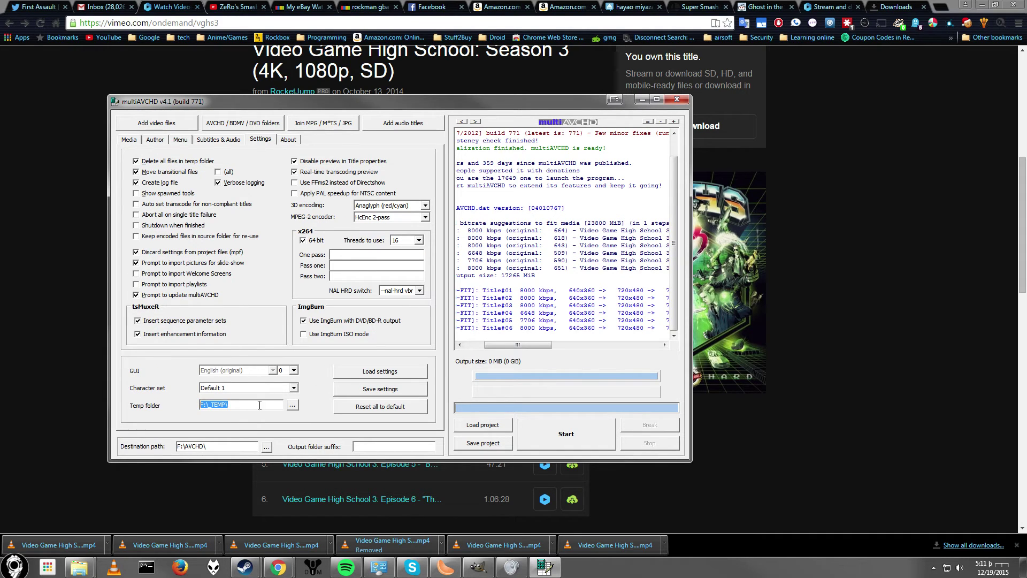
pyautogui.click(293, 407)
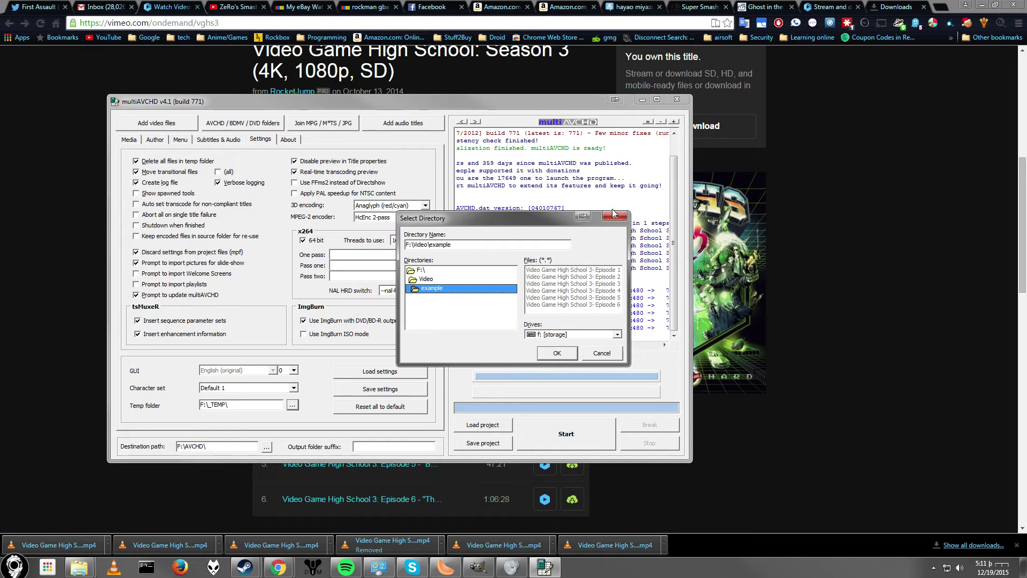
pyautogui.click(616, 215)
pyautogui.click(266, 447)
pyautogui.click(615, 216)
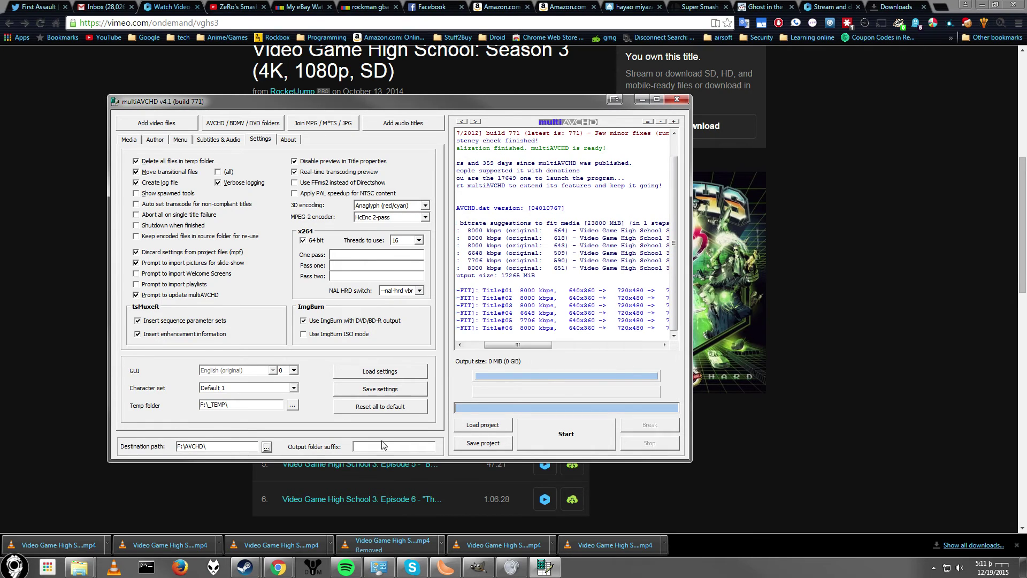
pyautogui.click(363, 446)
pyautogui.write('VGHS')
# Step: Keep 16 encoding threads, toggle 64-bit x264, and keep HcEnc 2-pass as MPEG-2 encoder
pyautogui.click(420, 241)
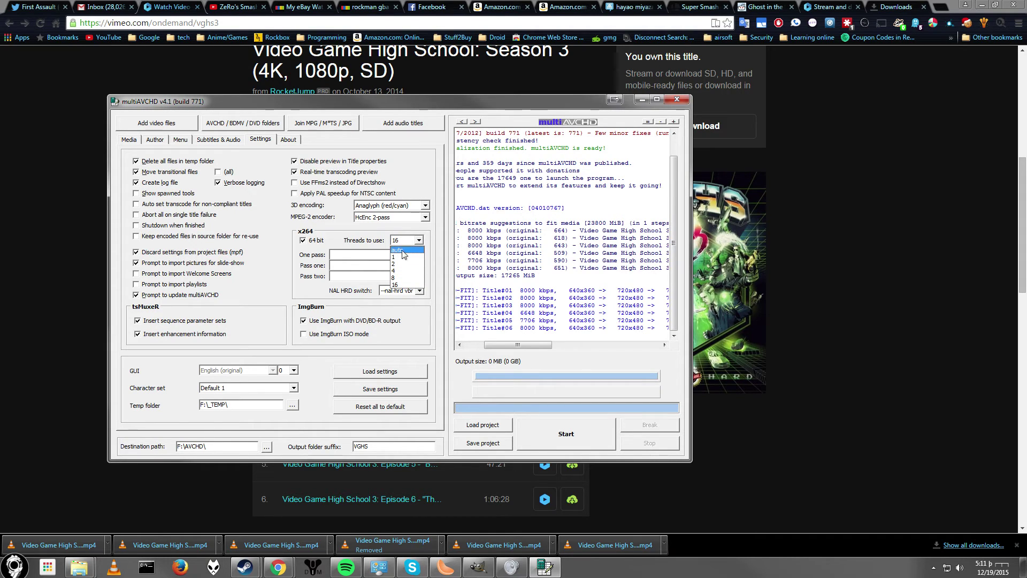
pyautogui.click(405, 284)
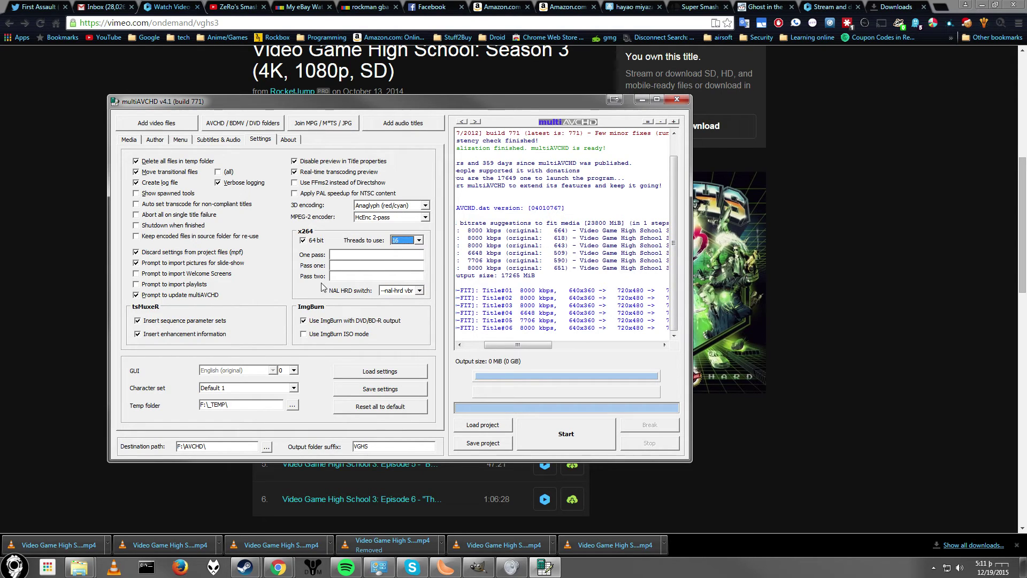
pyautogui.click(303, 242)
pyautogui.click(368, 217)
pyautogui.click(368, 216)
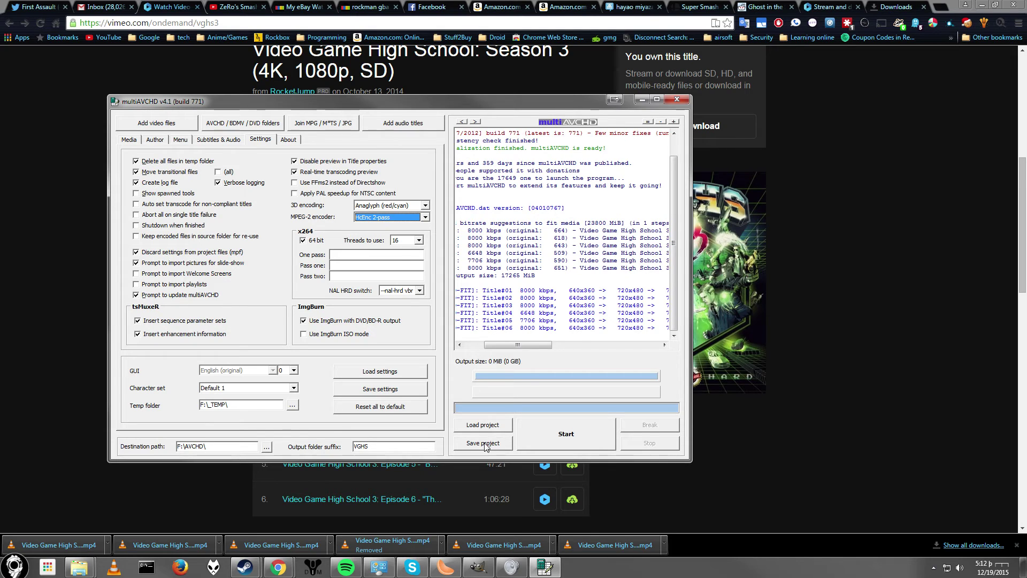
# Step: Save the project as vghs and confirm vghs.mpf appears in the Load project browser
pyautogui.click(487, 444)
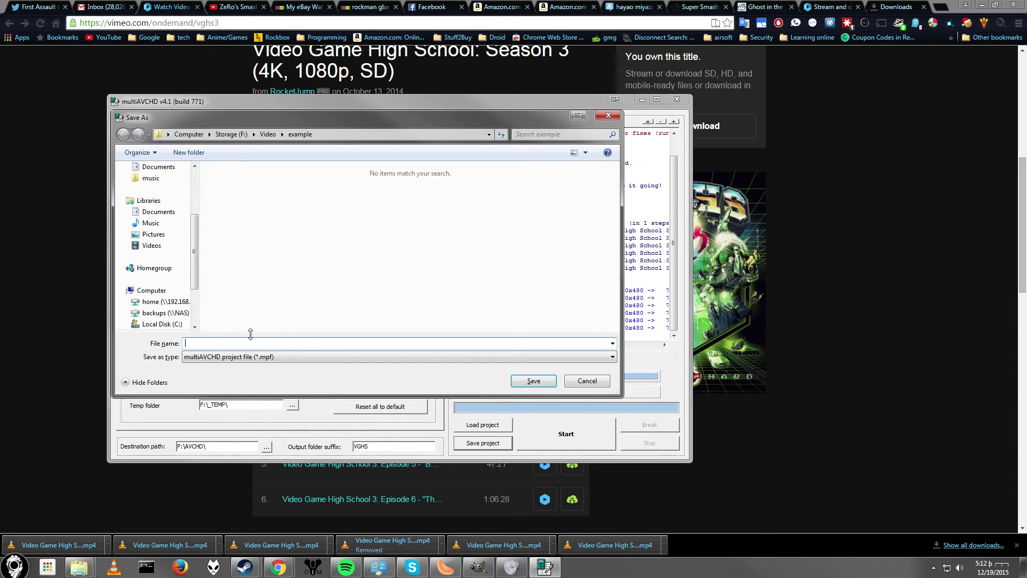
pyautogui.write('vghs')
pyautogui.press('Return')
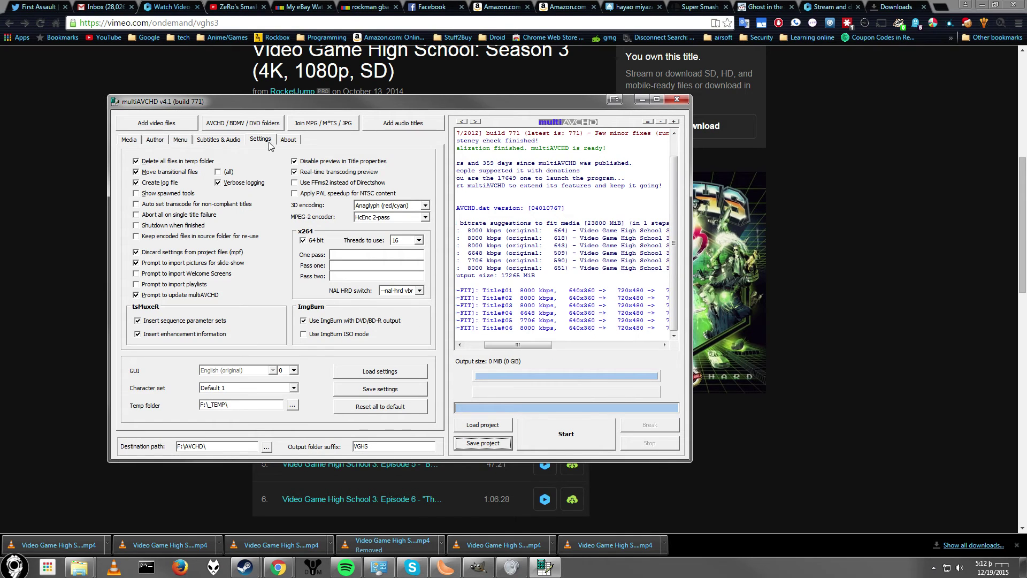
pyautogui.click(475, 428)
pyautogui.click(608, 117)
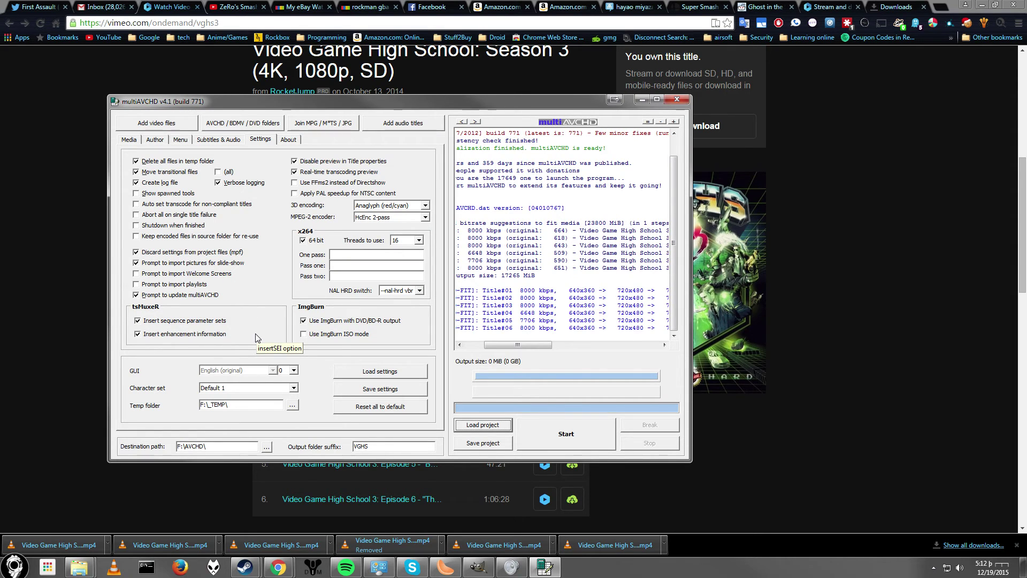
# Step: Enable 'Use ImgBurn ISO mode' alongside the ImgBurn DVD/BD-R output option
pyautogui.click(304, 322)
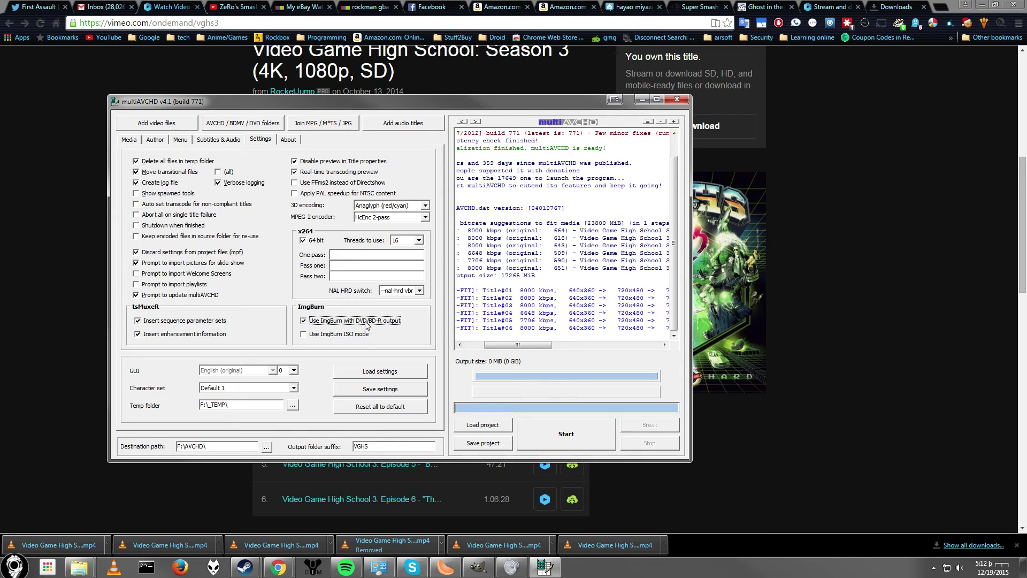
pyautogui.moveTo(396, 323)
pyautogui.click(308, 335)
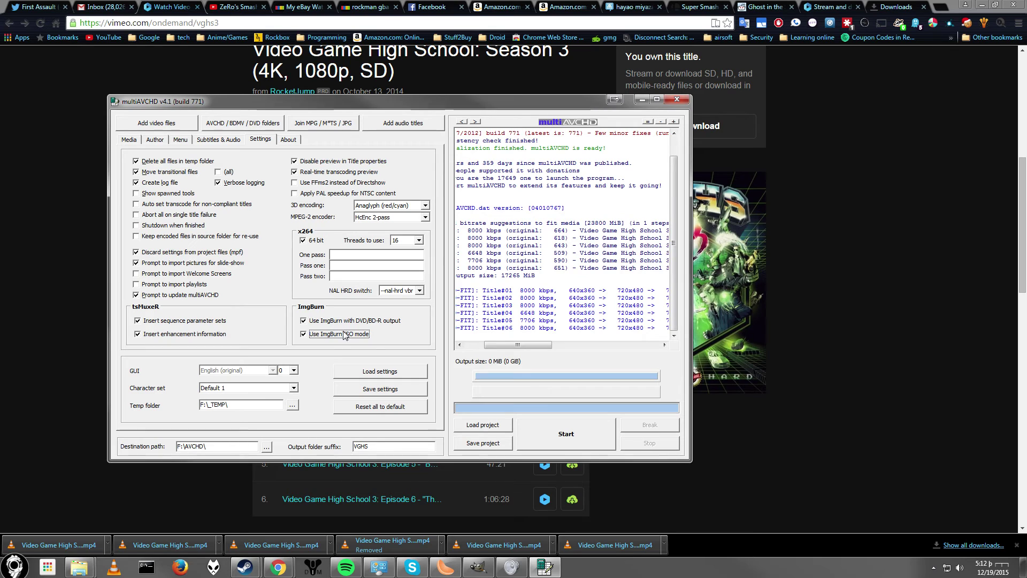
# Step: Start compiling, clear the 80 leftover temp files, blank the compilation name, and choose Blu-ray Disc
pyautogui.click(559, 436)
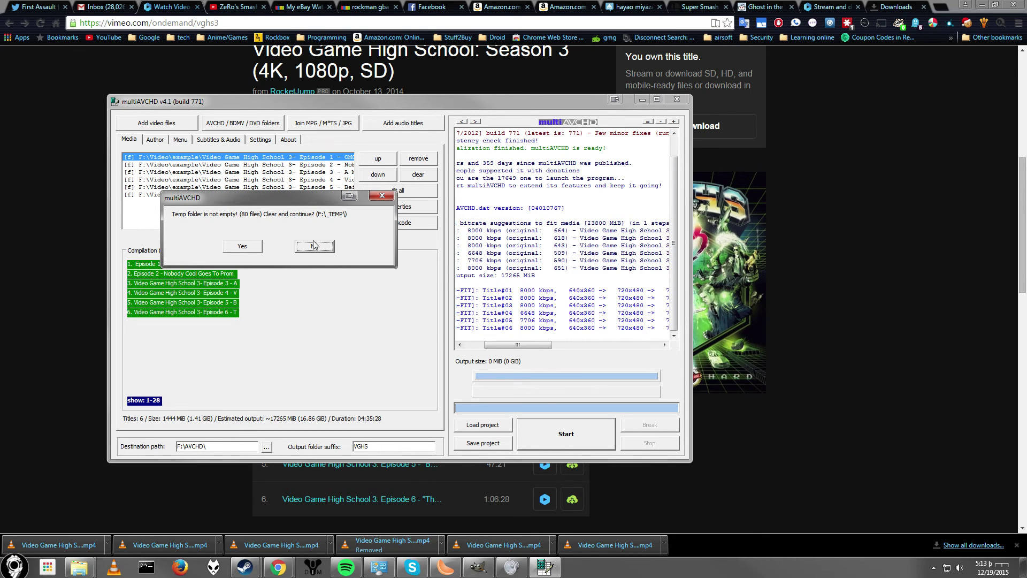
pyautogui.click(242, 248)
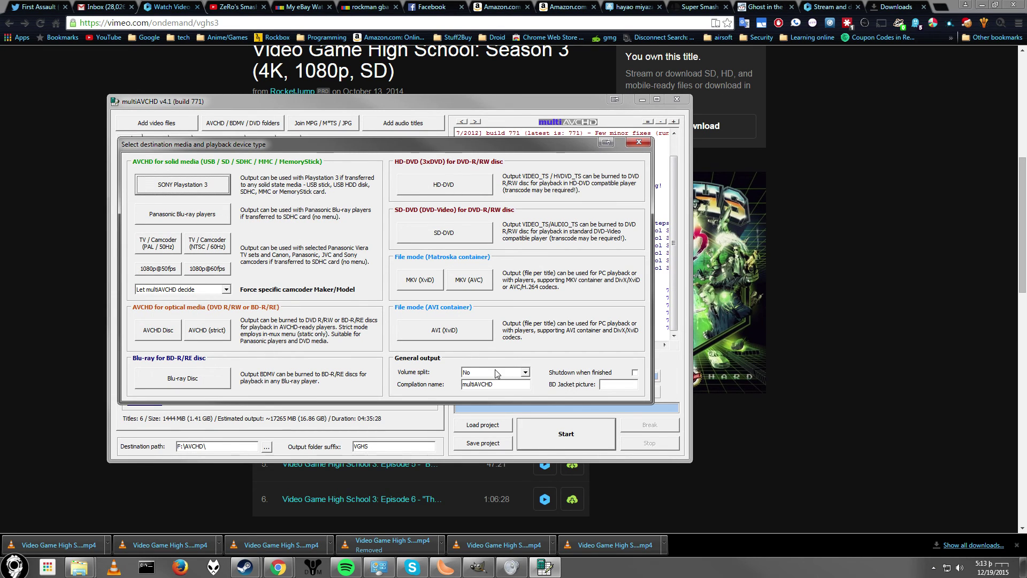
pyautogui.press('Tab')
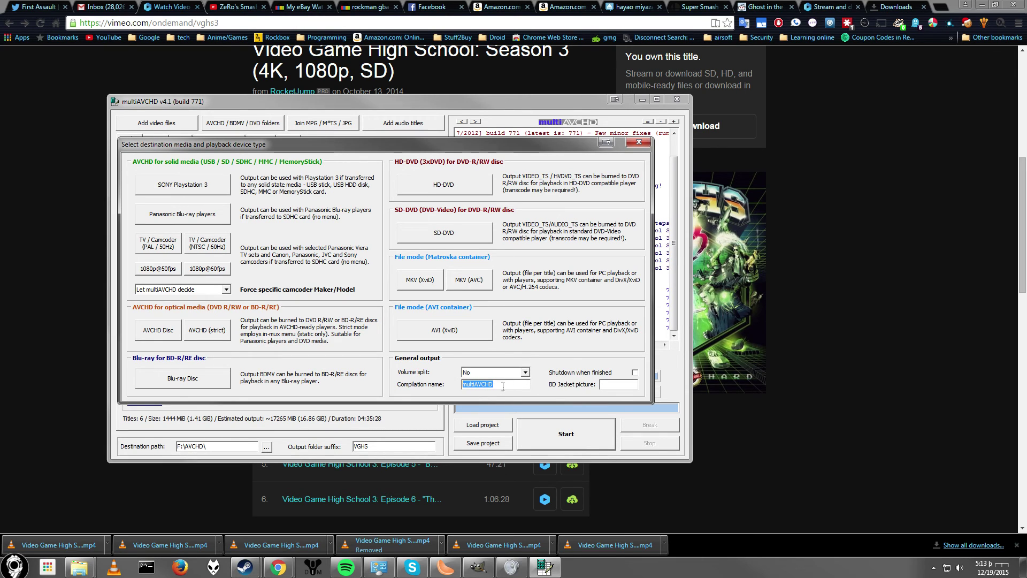
pyautogui.press('BackSpace')
pyautogui.click(186, 381)
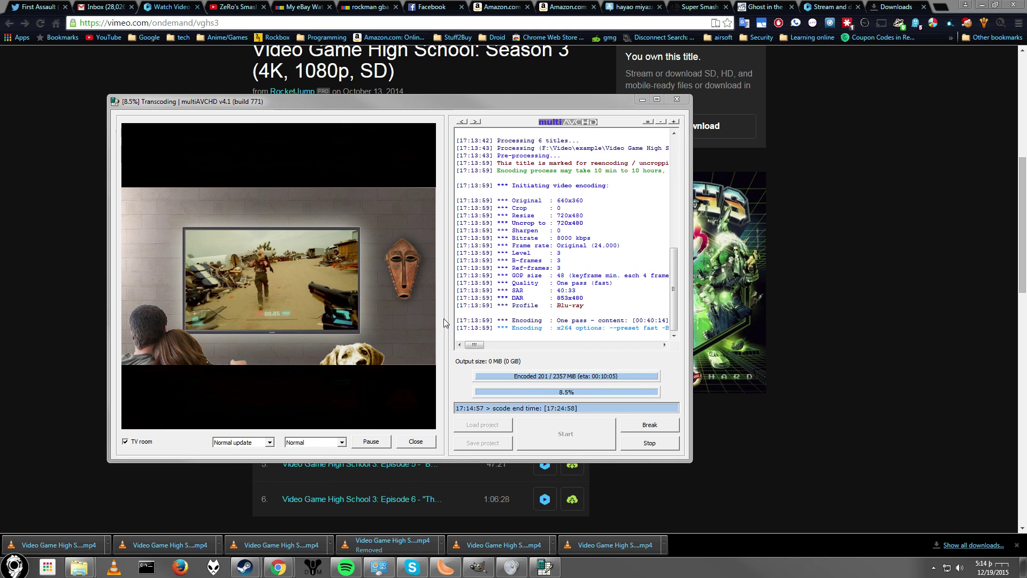
pyautogui.click(114, 568)
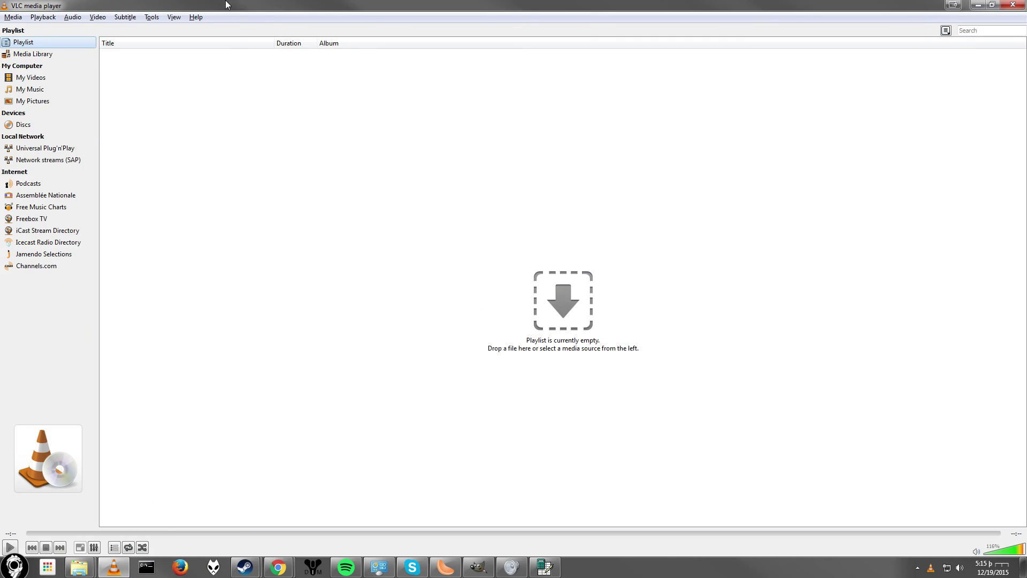
pyautogui.moveTo(225, 4); pyautogui.dragTo(400, 183)
pyautogui.click(935, 182)
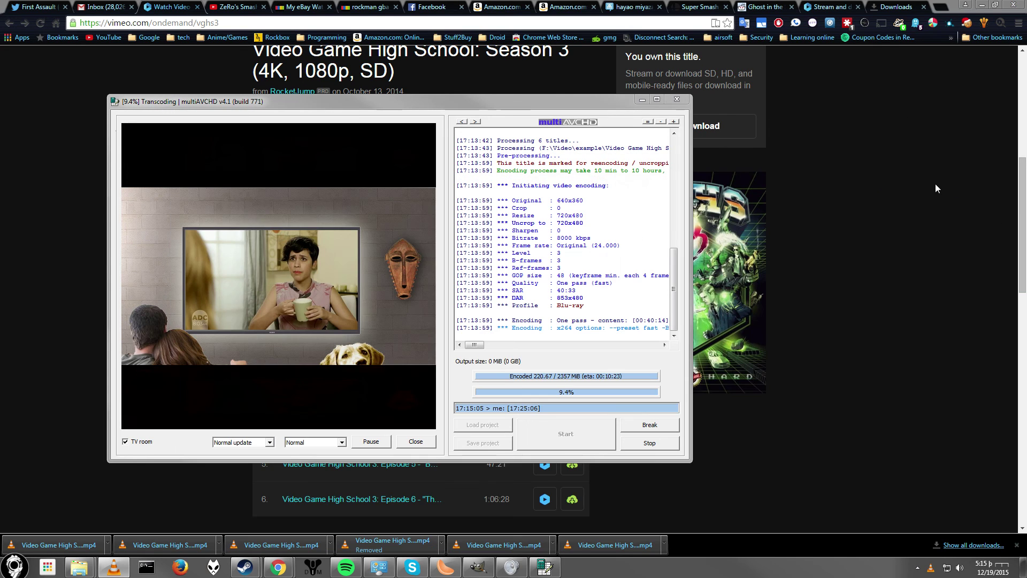